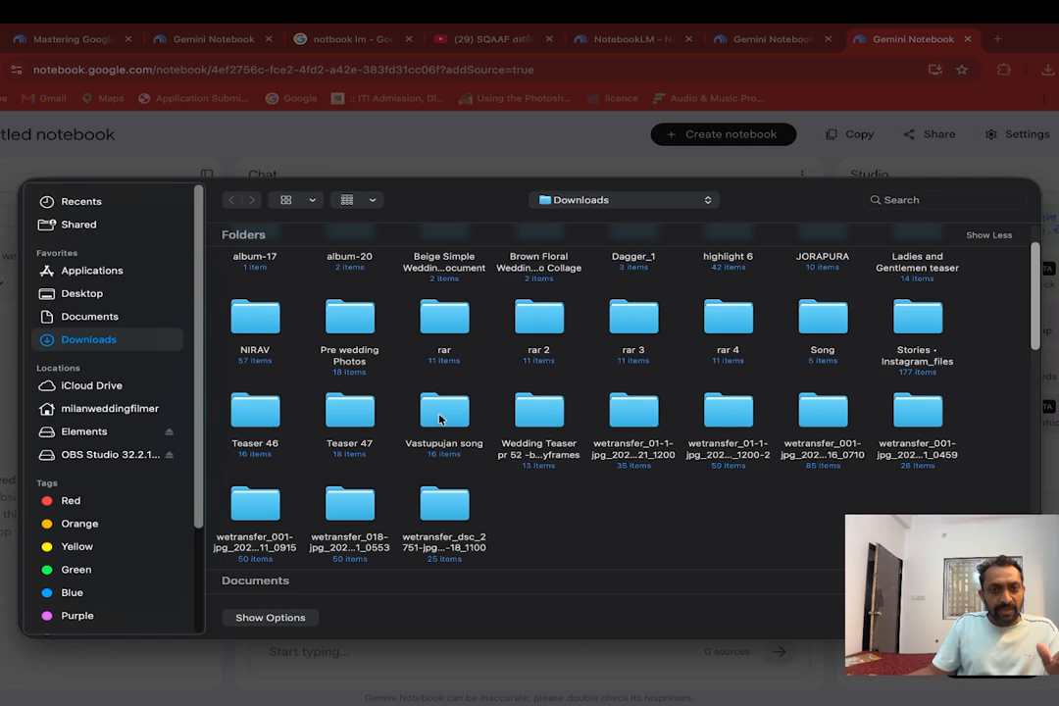
# Upload the GUNOTSAV NEW GUIDELINE PDF as a source from the notbook lm video folder inside Documents > youtube Vison Tech.
pyautogui.scroll(-5, 446, 422)
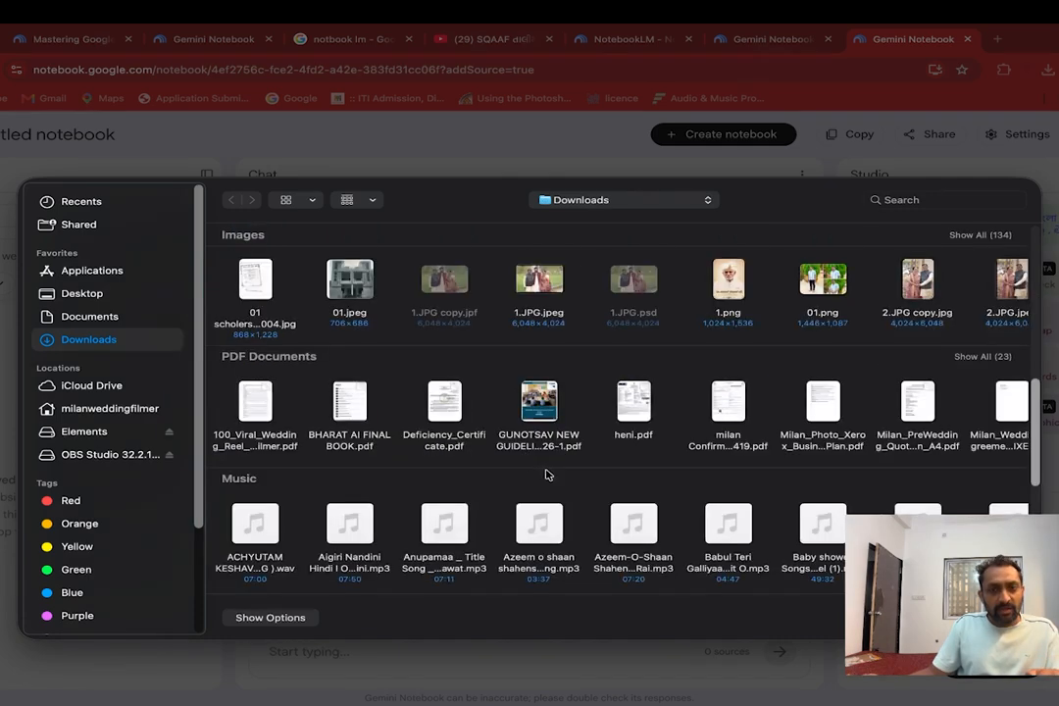
pyautogui.click(149, 323)
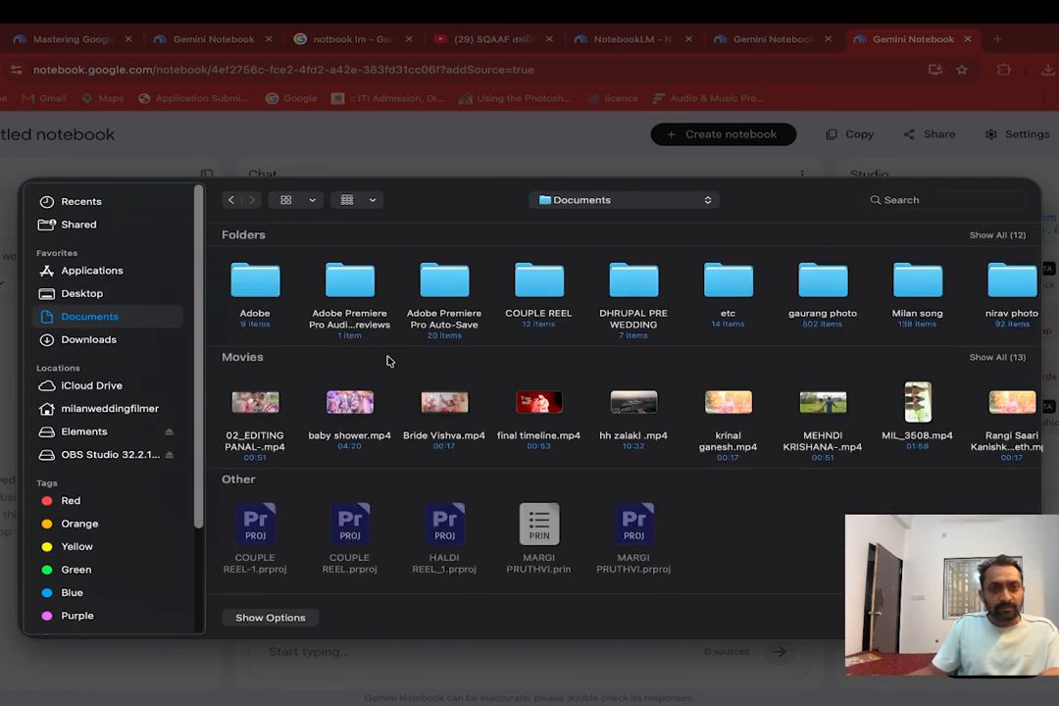
pyautogui.hscroll(5, 904, 278)
pyautogui.click(904, 278)
pyautogui.click(986, 237)
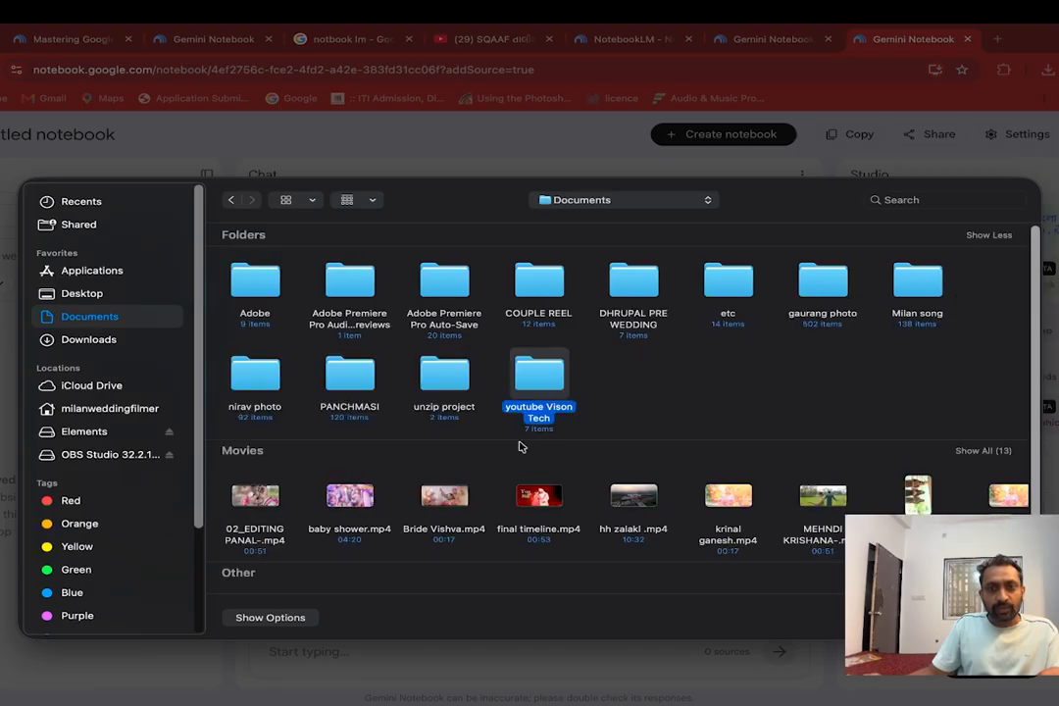
pyautogui.doubleClick(541, 388)
pyautogui.doubleClick(346, 283)
pyautogui.click(246, 285)
pyautogui.doubleClick(246, 285)
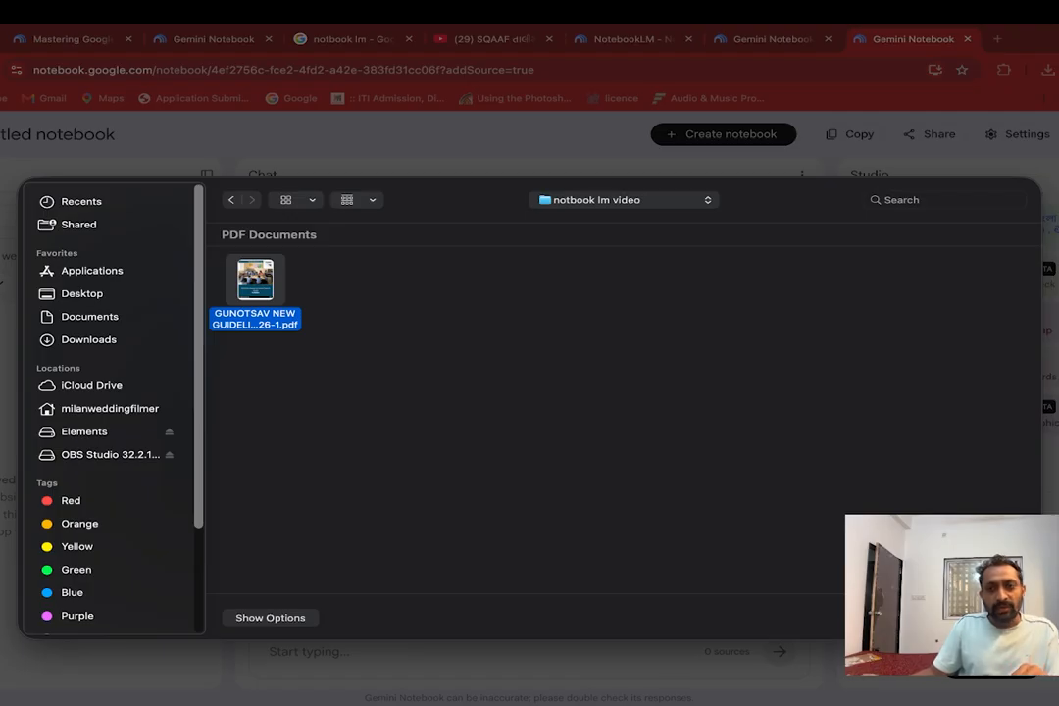
pyautogui.press('Return')
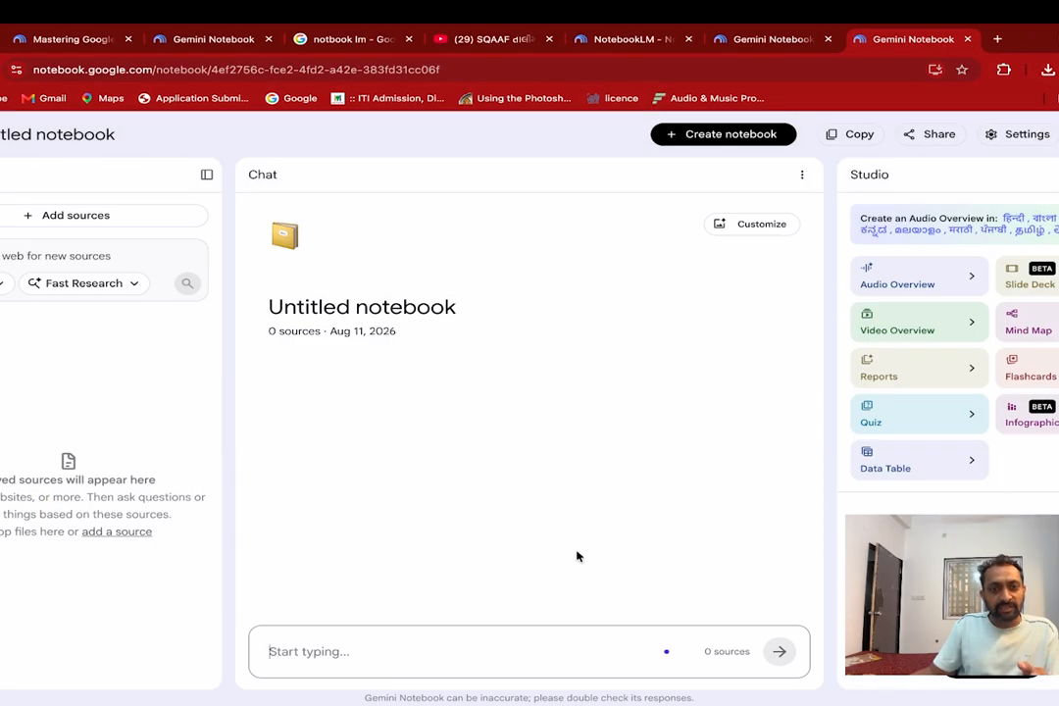
# Copy the link of the open SQAAF તાલીમ YouTube video and add it to the untitled notebook as a second source.
pyautogui.click(484, 40)
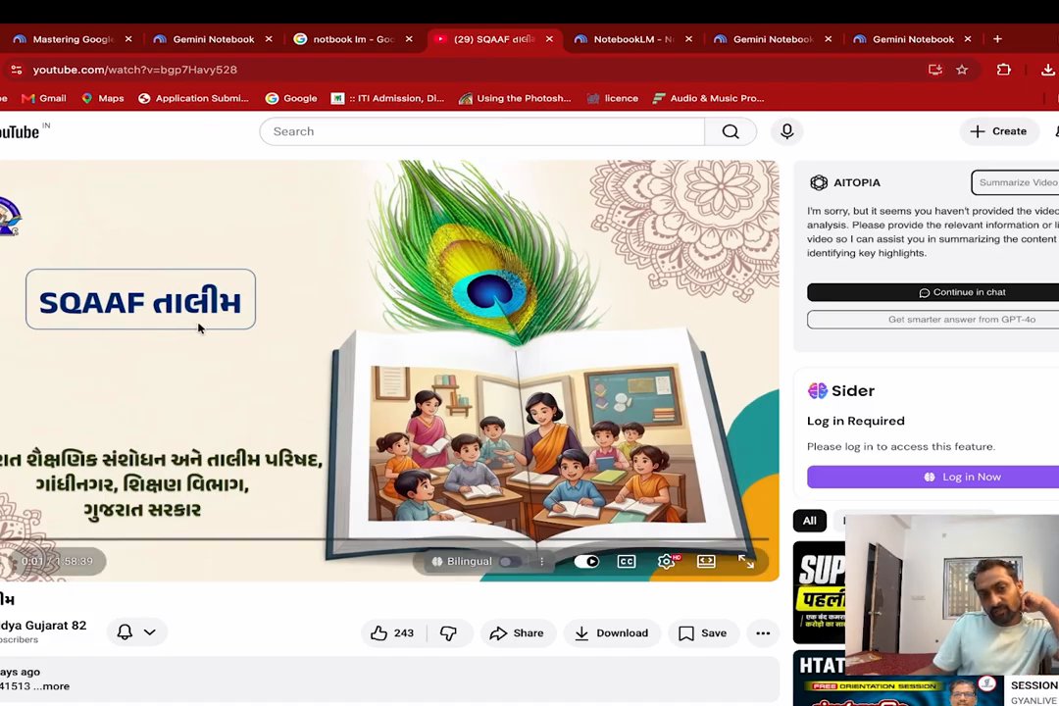
pyautogui.click(240, 69)
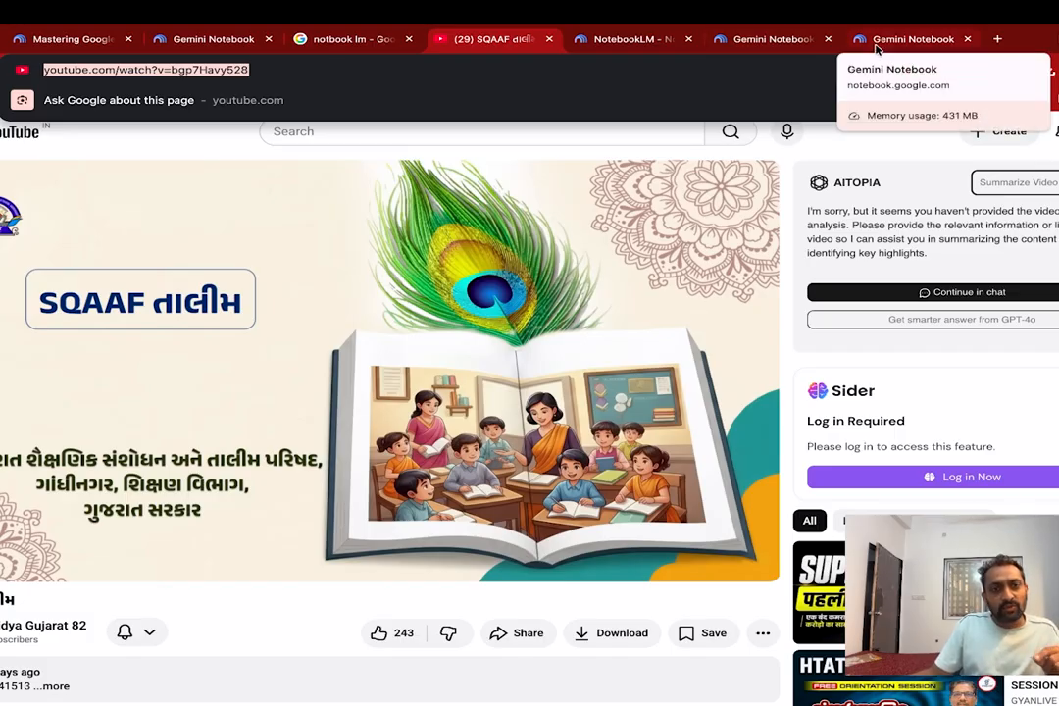
pyautogui.click(897, 40)
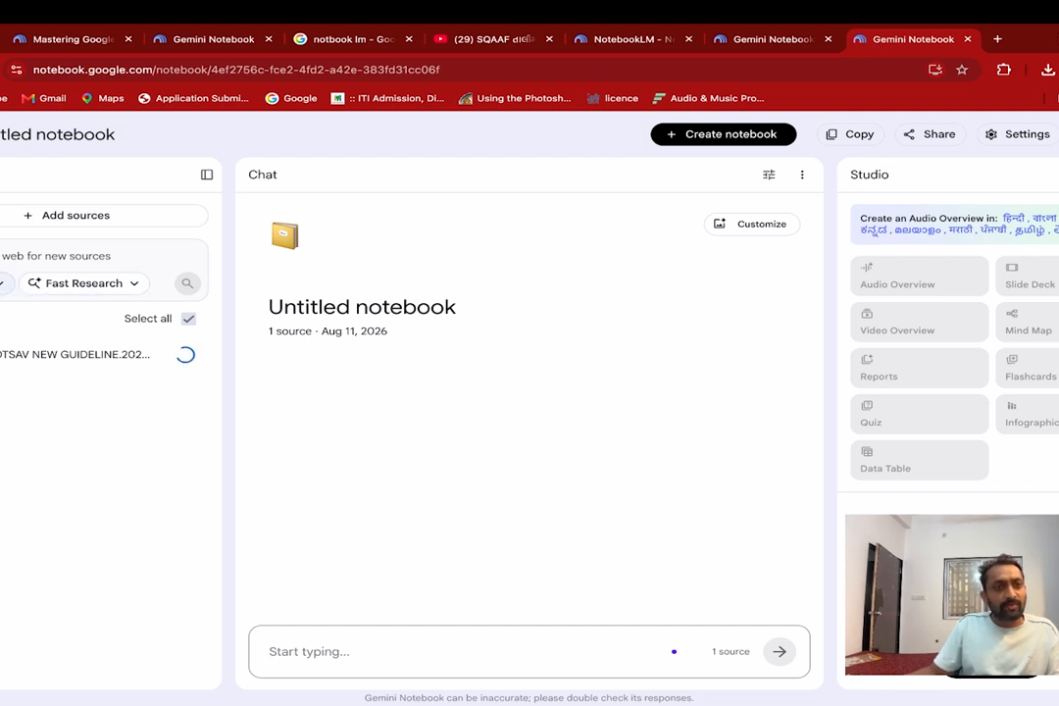
pyautogui.click(13, 255)
pyautogui.hotkey('ctrl', 'v')
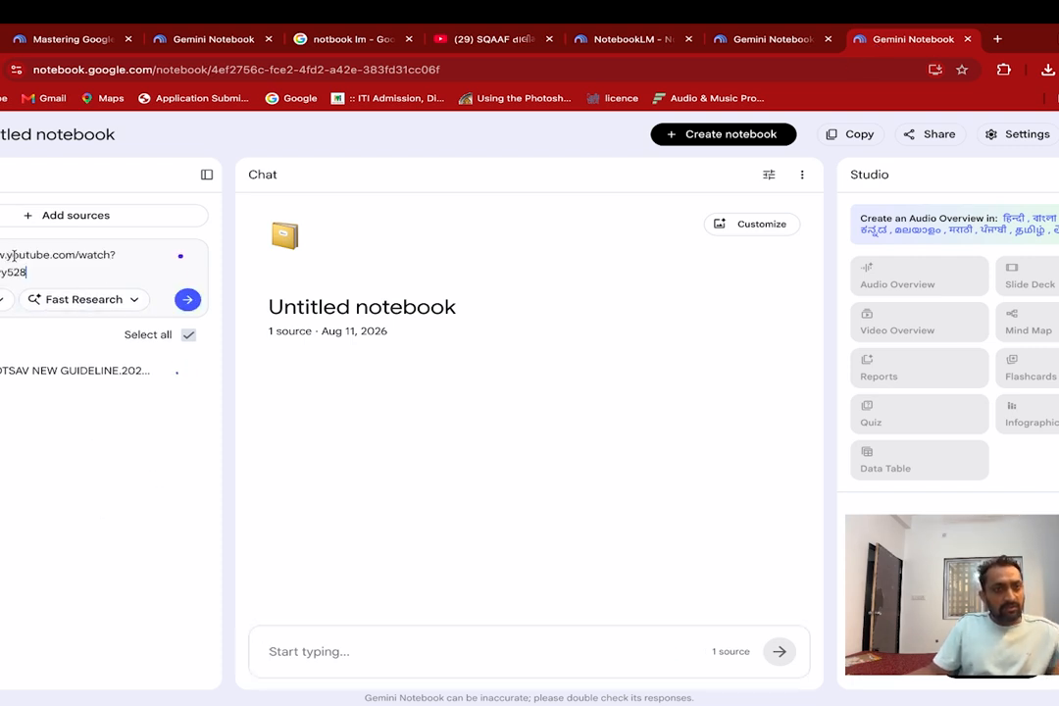
pyautogui.click(186, 301)
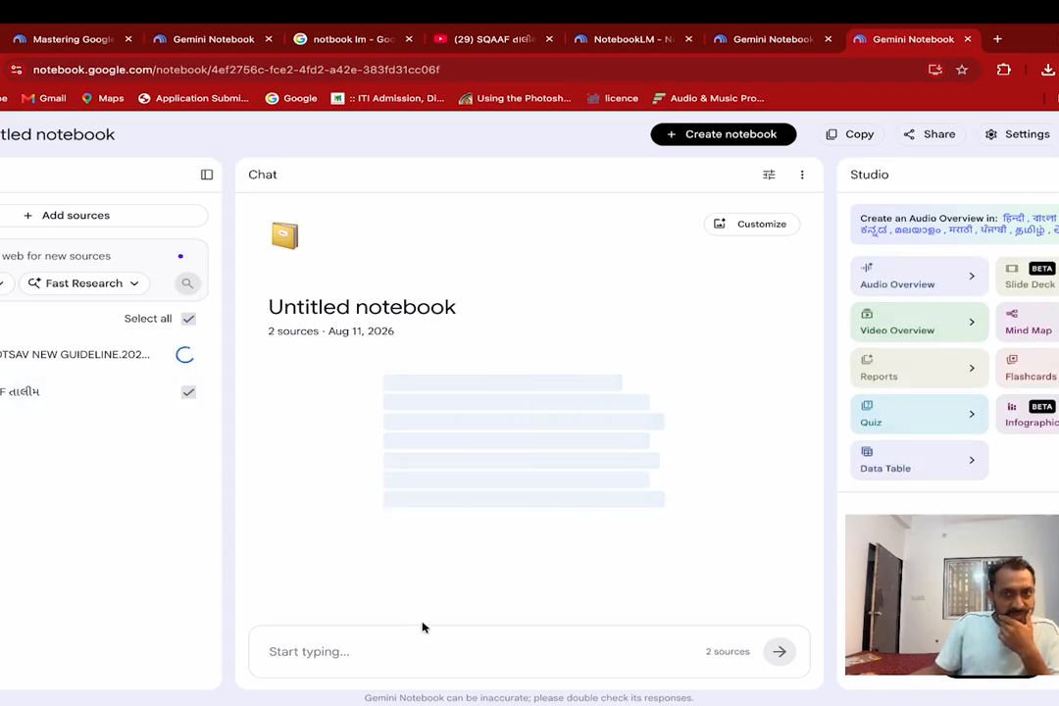
# Send the chat request "gujrati ma add karo" to get the source content in Gujarati.
pyautogui.click(429, 647)
pyautogui.write('gujrat')
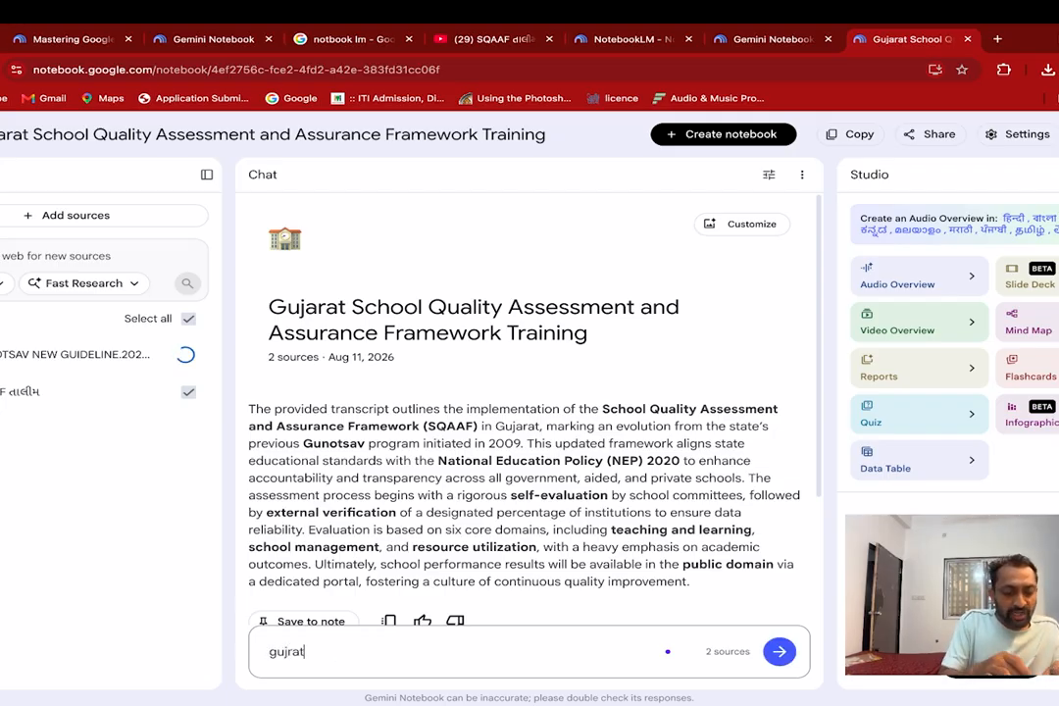
pyautogui.write('i ma')
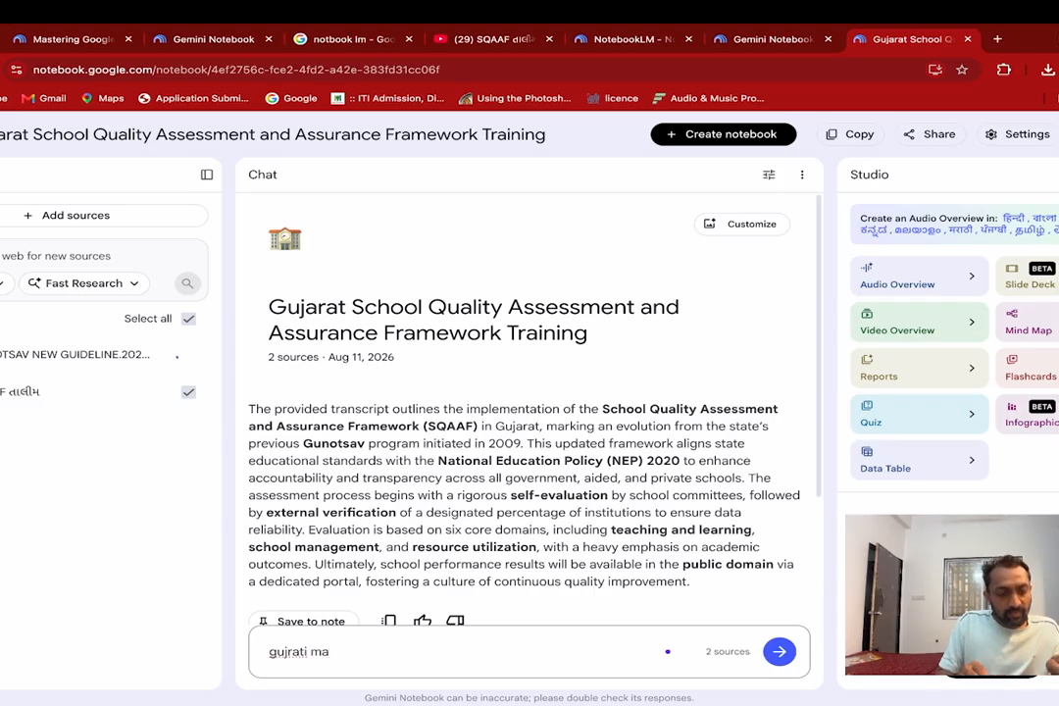
pyautogui.write(' add ')
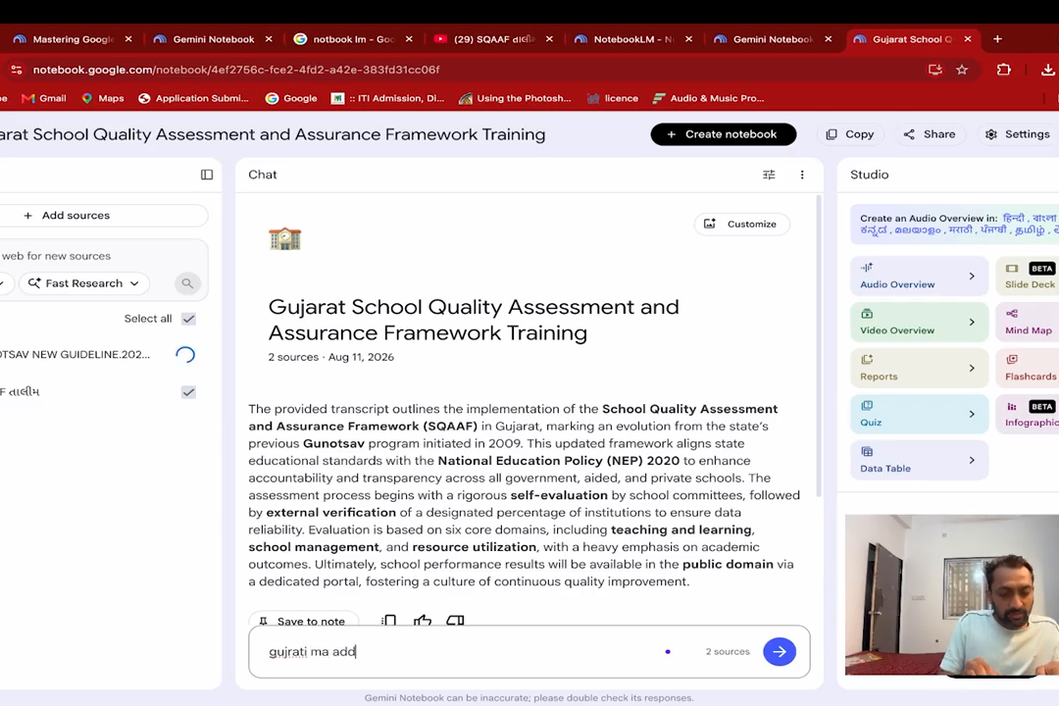
pyautogui.write('karo')
pyautogui.press('Return')
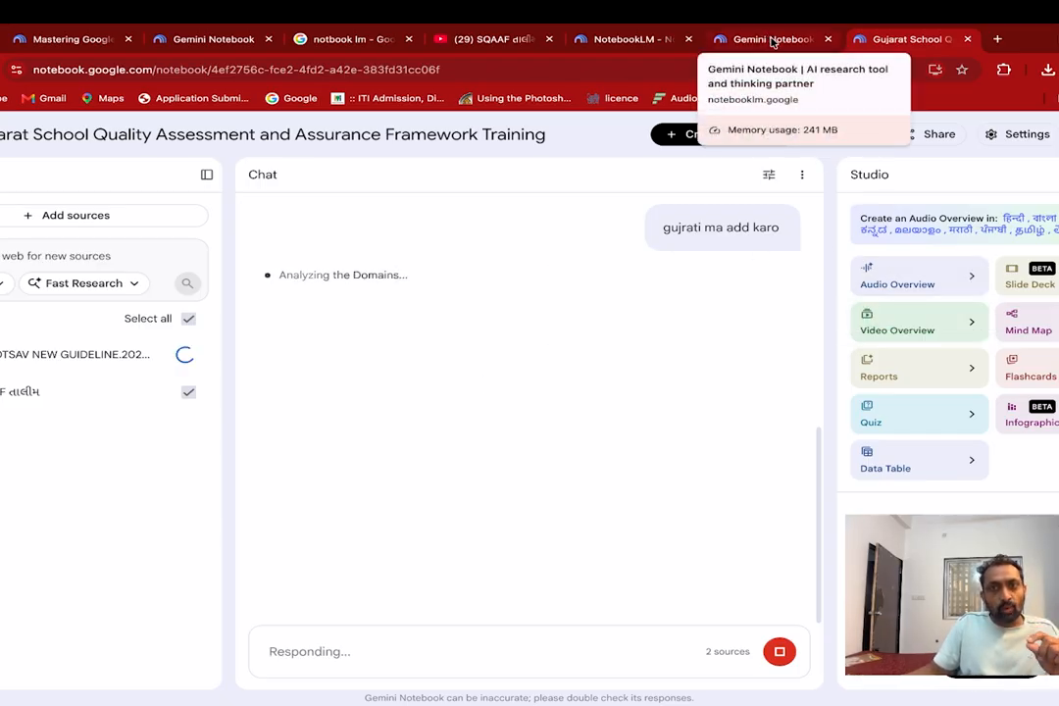
# Switch to the shared NotebookLM mind map and expand its Three Parts branch.
pyautogui.click(612, 40)
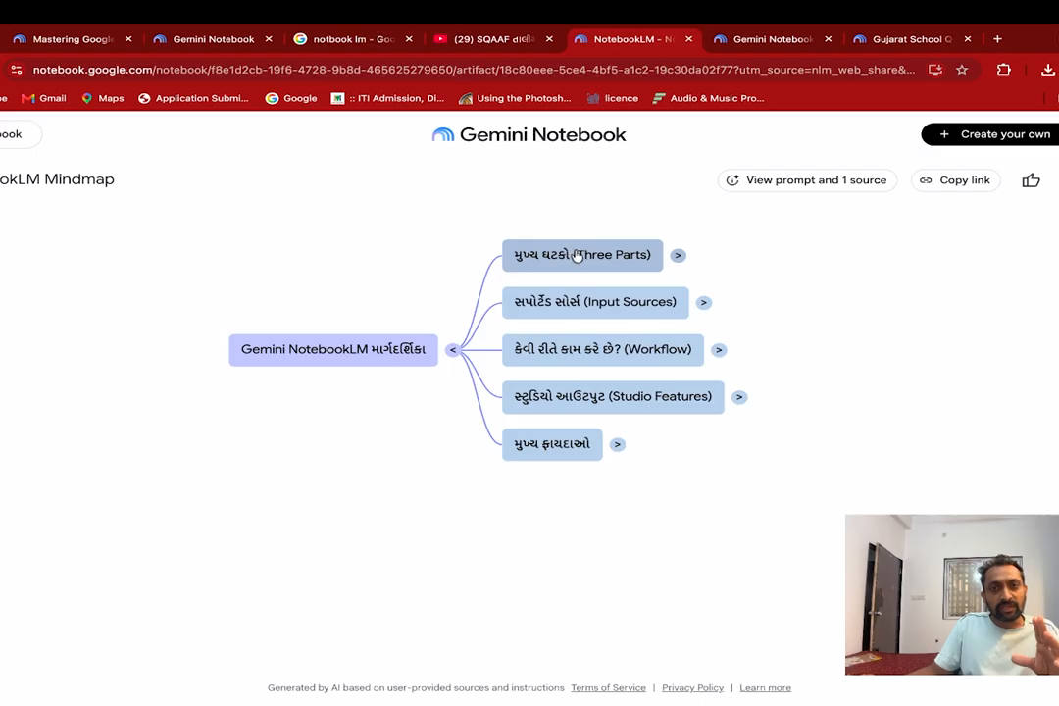
pyautogui.click(678, 258)
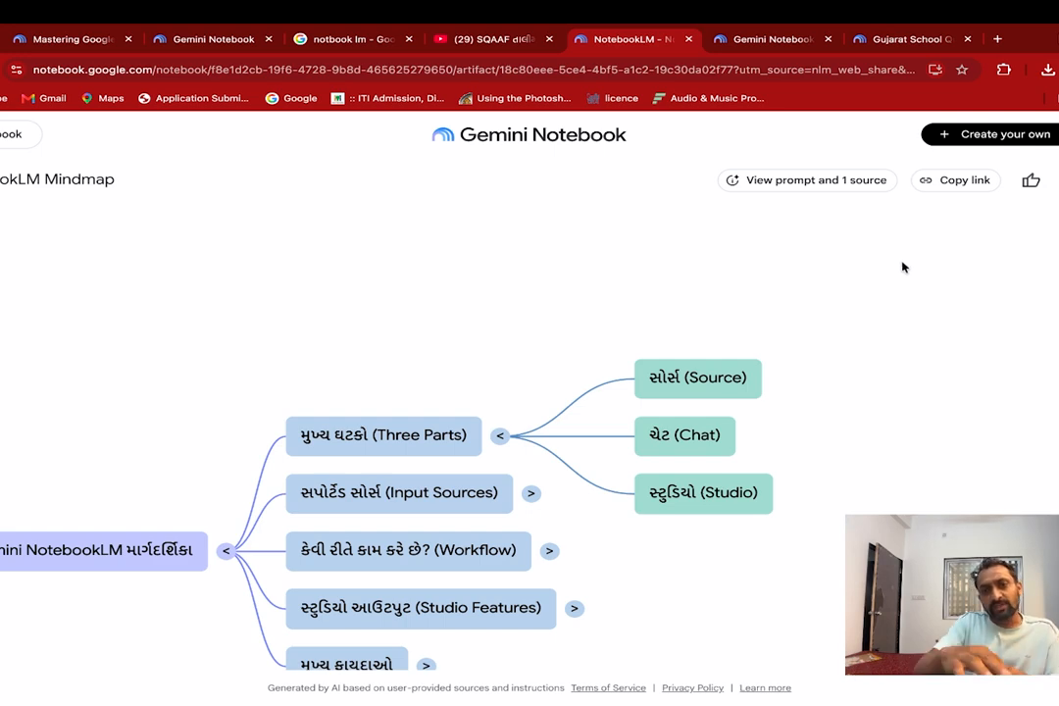
# Return to the Gujarat School Quality Assessment notebook and read through the Gujarati chat answer about SQAAF.
pyautogui.click(873, 41)
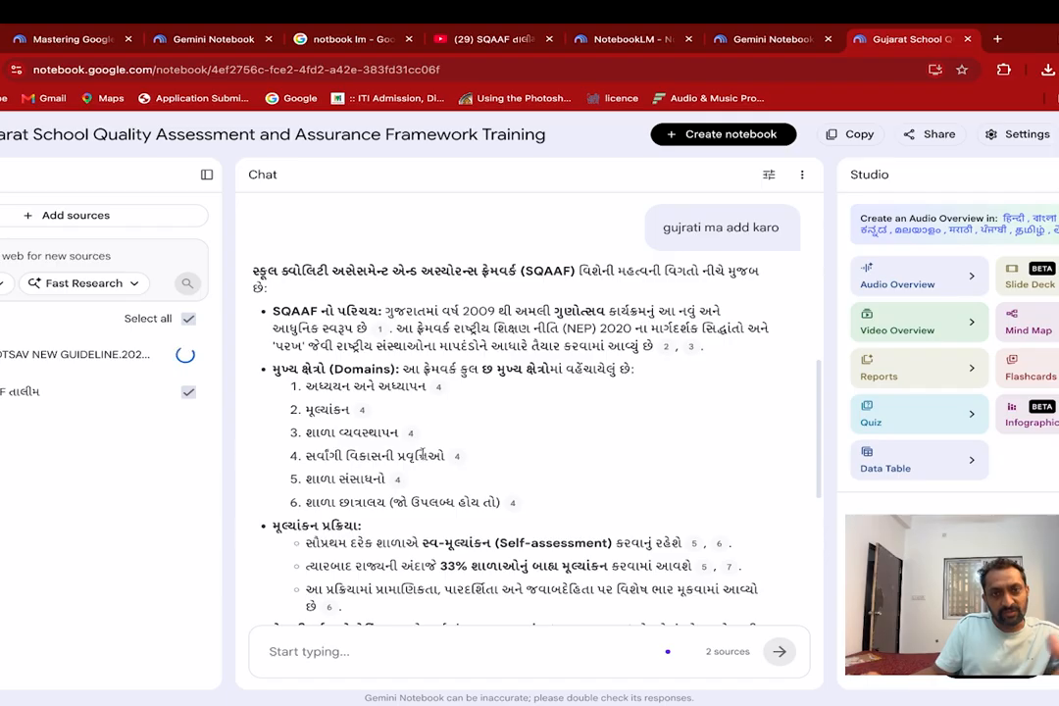
pyautogui.scroll(-5, 488, 536)
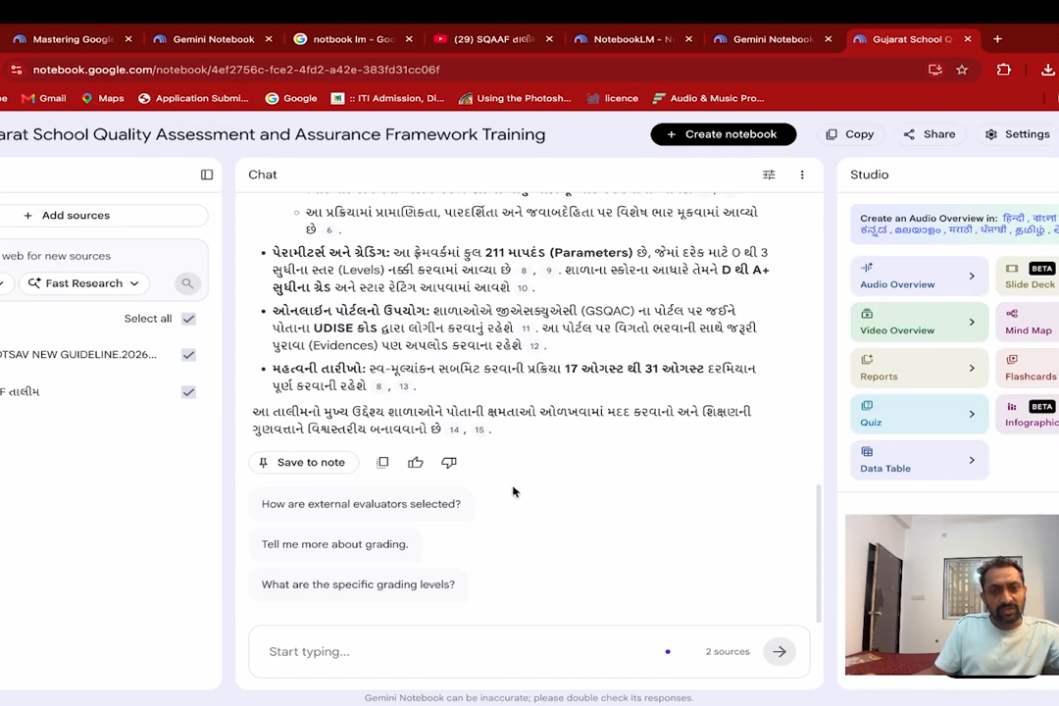
pyautogui.scroll(10, 515, 502)
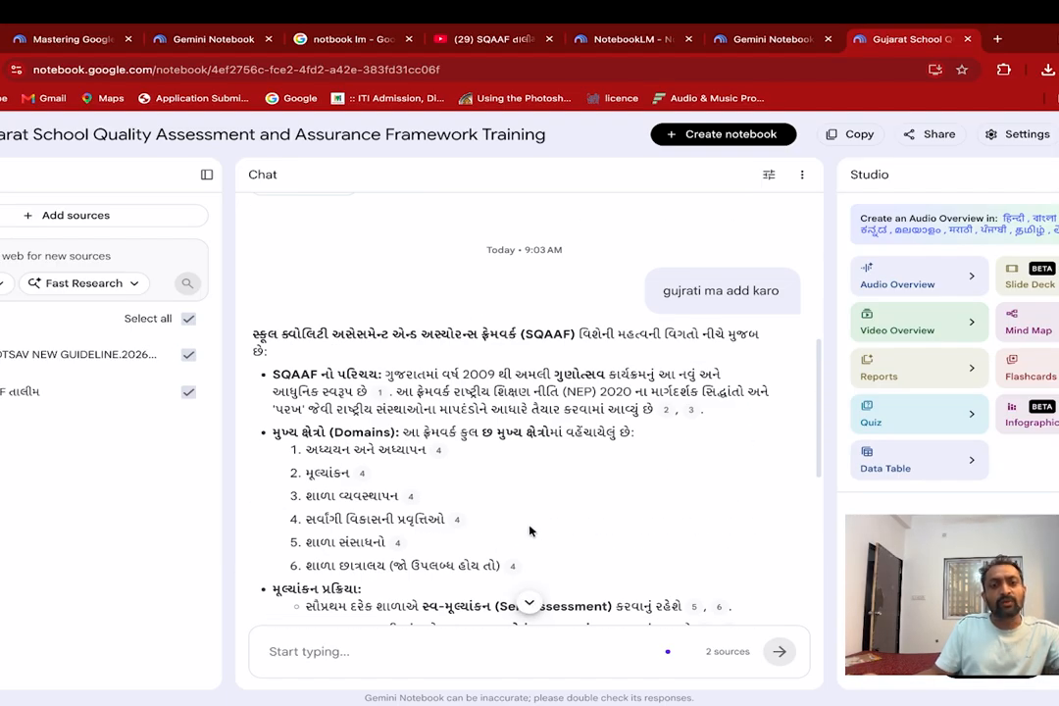
pyautogui.scroll(-10, 530, 530)
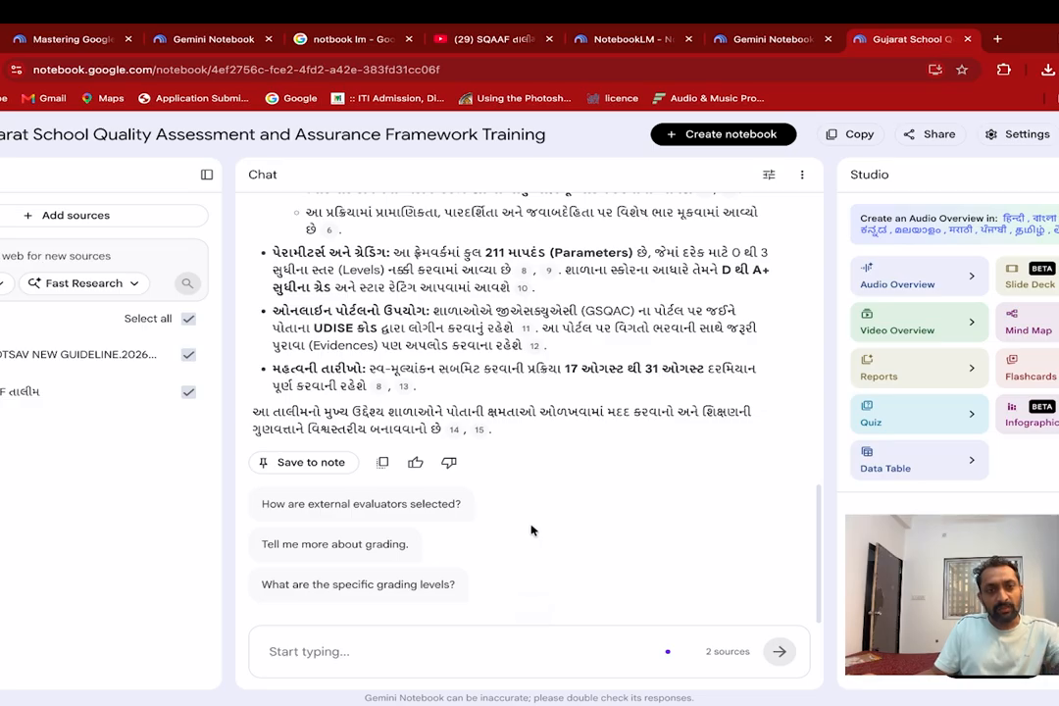
pyautogui.scroll(8, 529, 530)
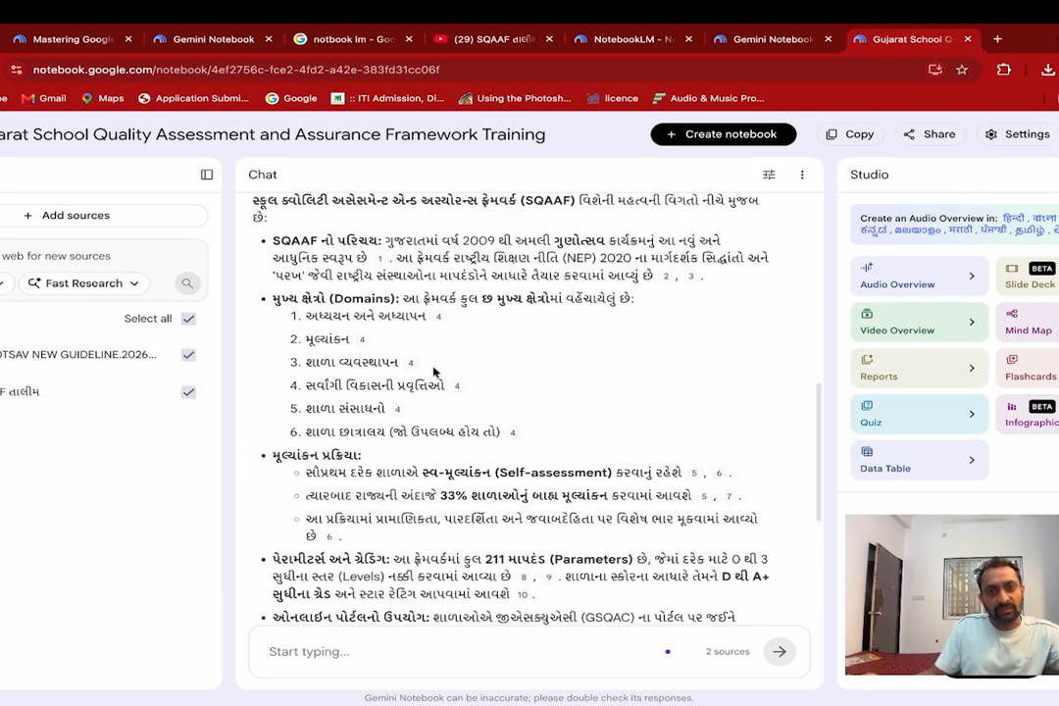
pyautogui.scroll(3, 436, 372)
pyautogui.scroll(-3, 441, 387)
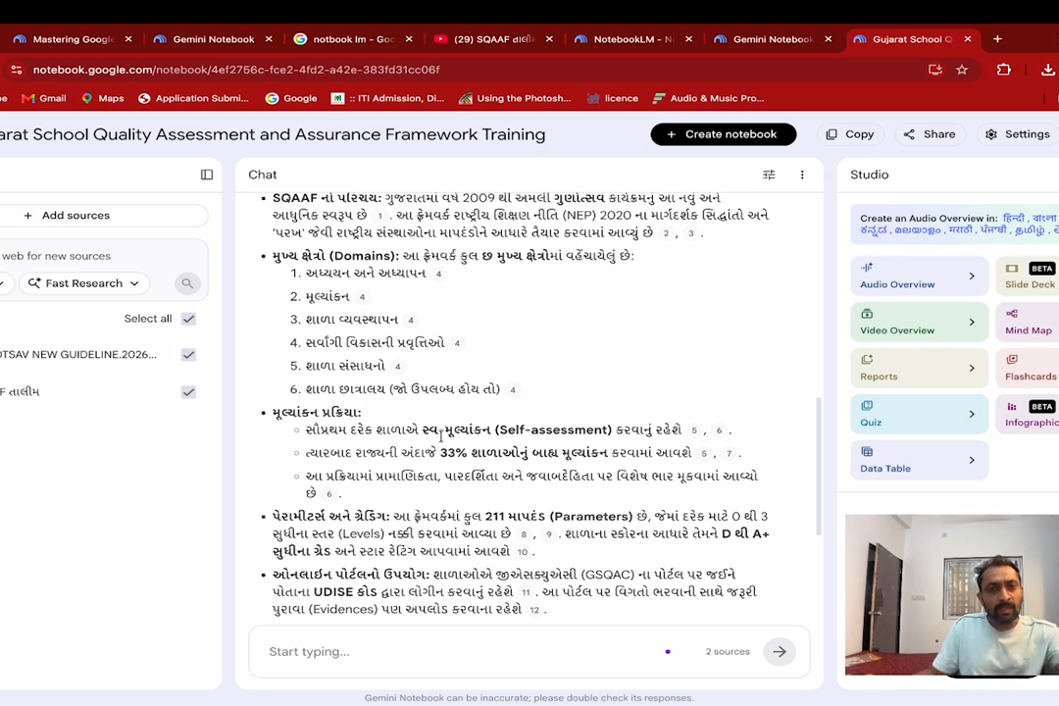
pyautogui.scroll(-3, 442, 490)
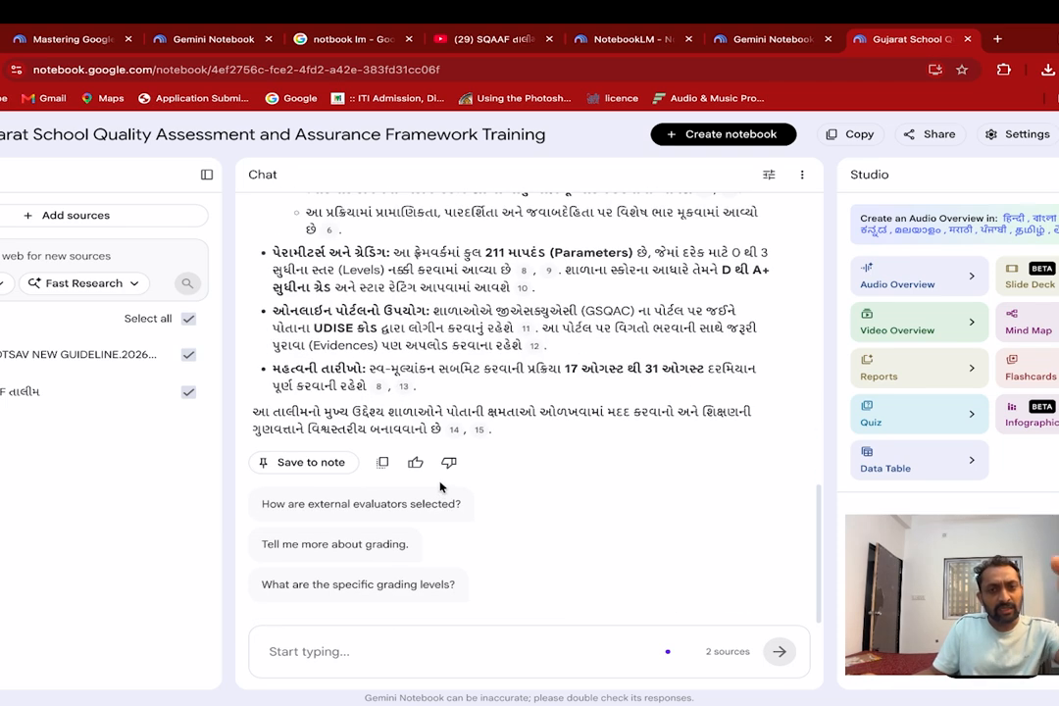
# Ask the notebook chat for a brief version with the message "short summary joie 6".
pyautogui.click(418, 651)
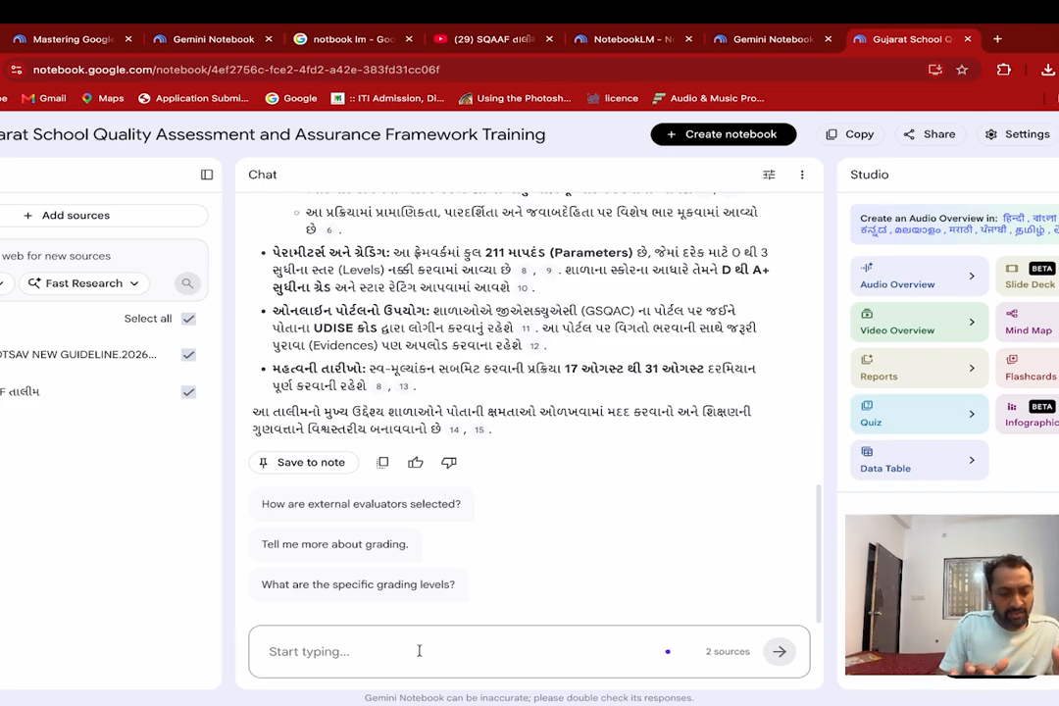
pyautogui.write('short summary joie 6')
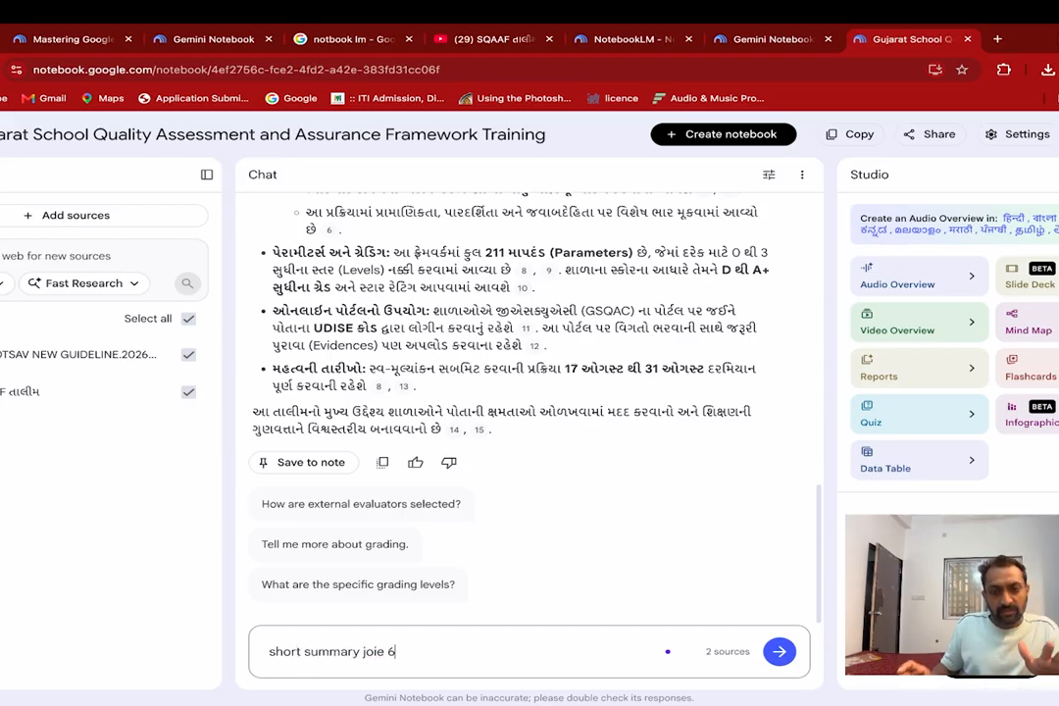
pyautogui.press('Return')
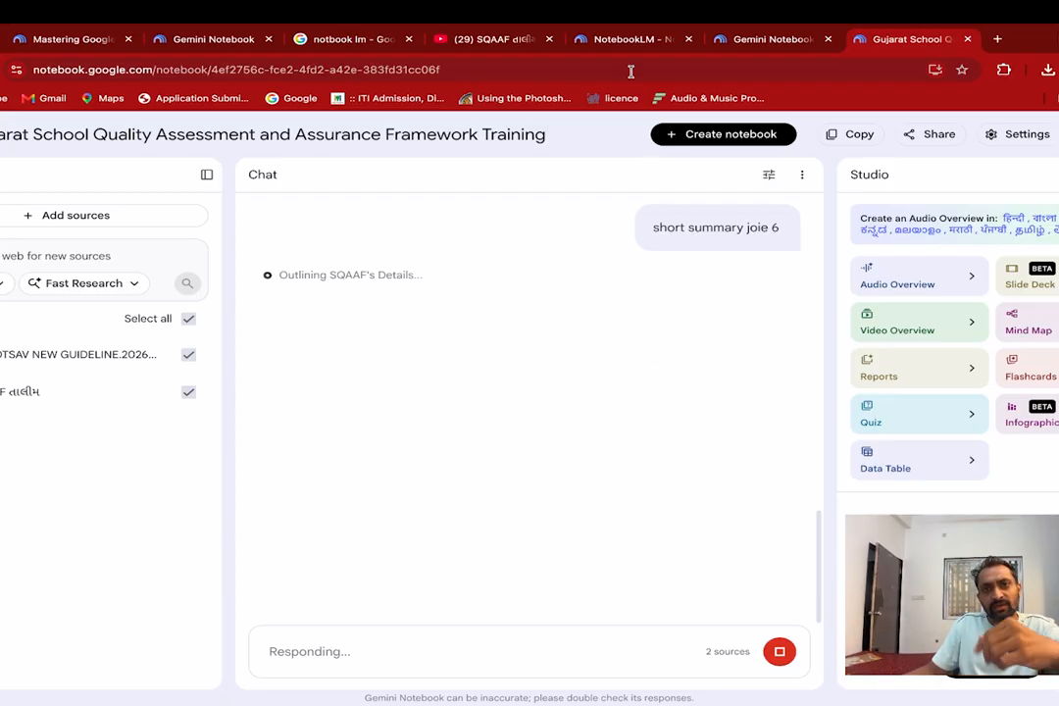
# Go back to the NotebookLM mind map and expand the Input Sources and Workflow branches to review them.
pyautogui.click(753, 41)
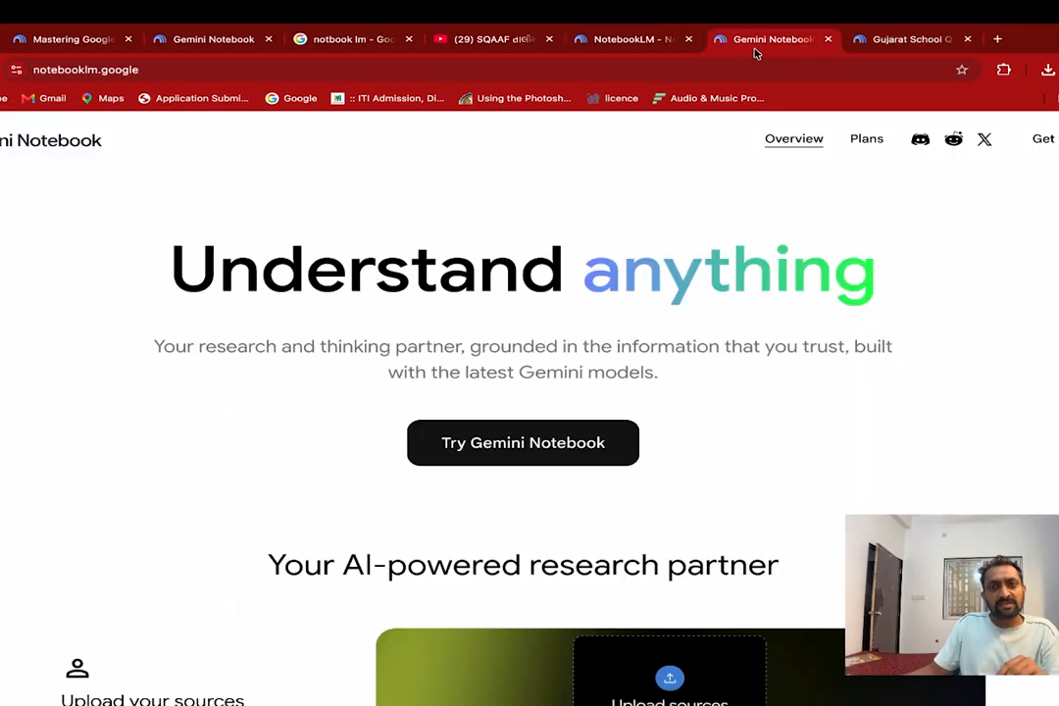
pyautogui.click(633, 42)
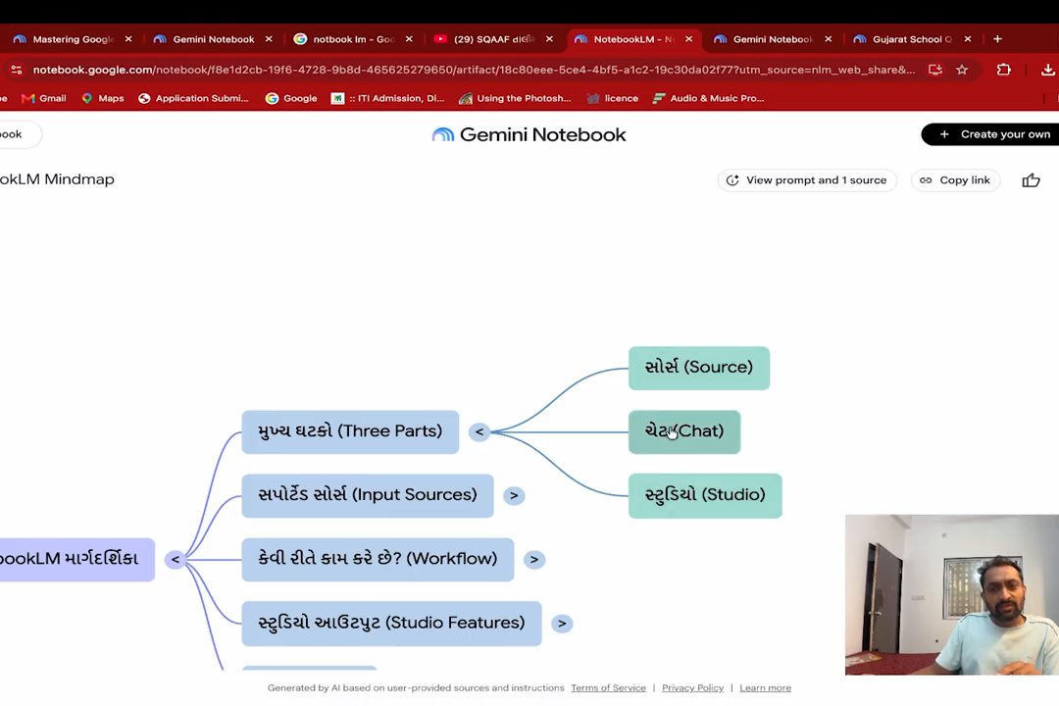
pyautogui.scroll(-2, 639, 443)
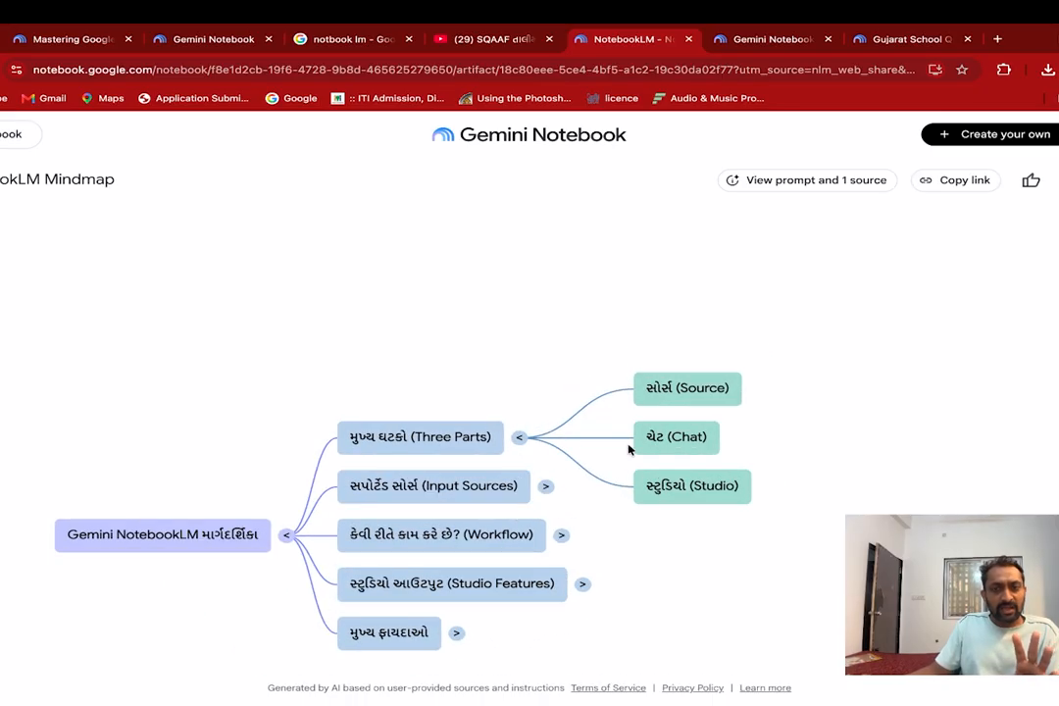
pyautogui.scroll(1, 754, 546)
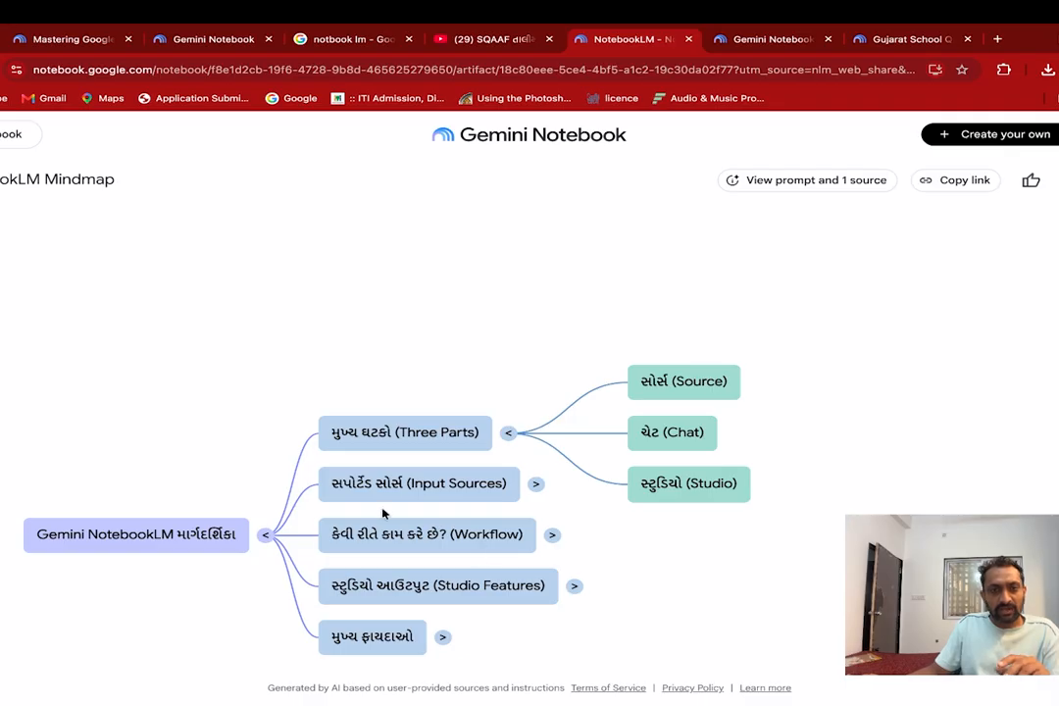
pyautogui.click(538, 483)
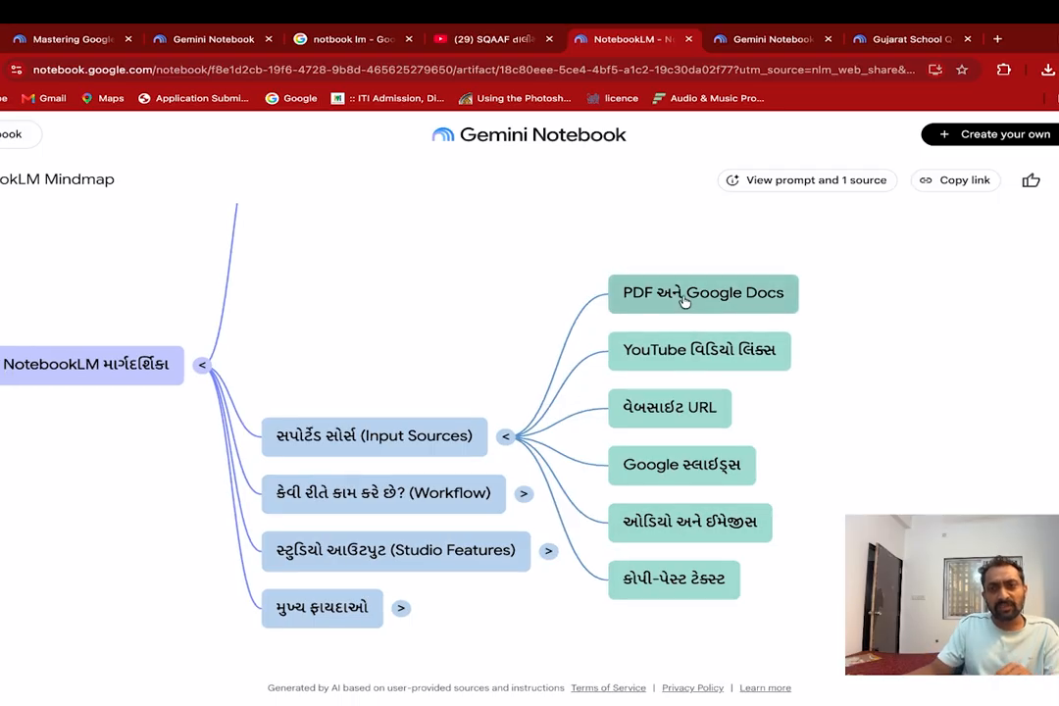
pyautogui.click(526, 496)
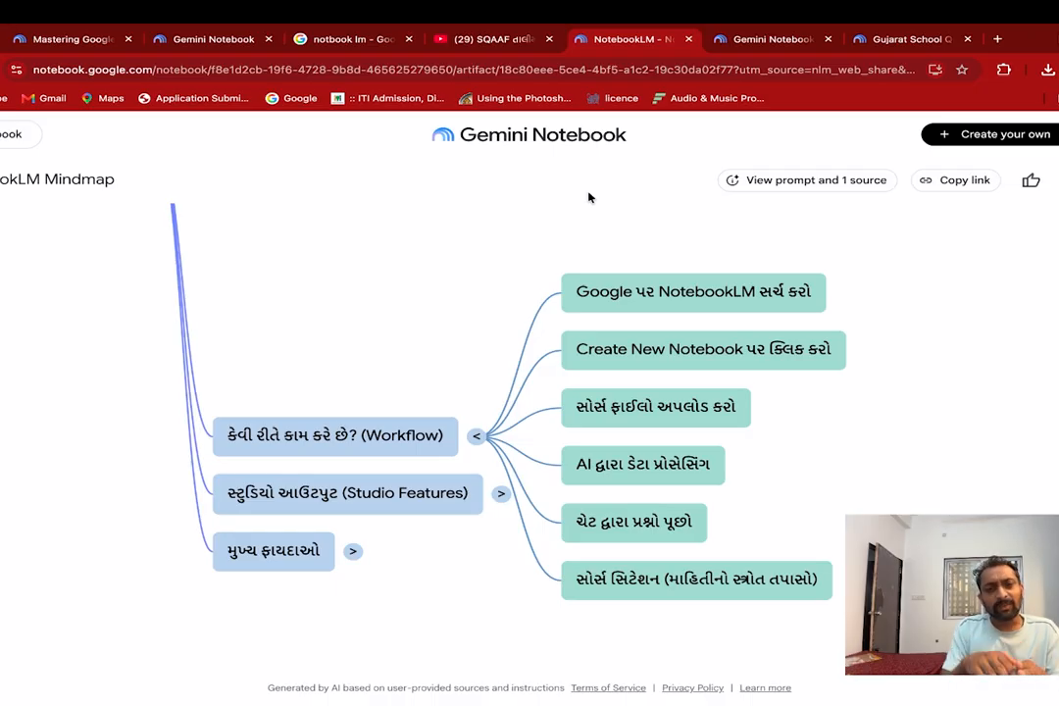
# Expand the mind map's Studio Features branch together with its ઓડિયો-વિઝ્યુઅલ and શૈક્ષણિક સાધનો sub-branches.
pyautogui.click(502, 501)
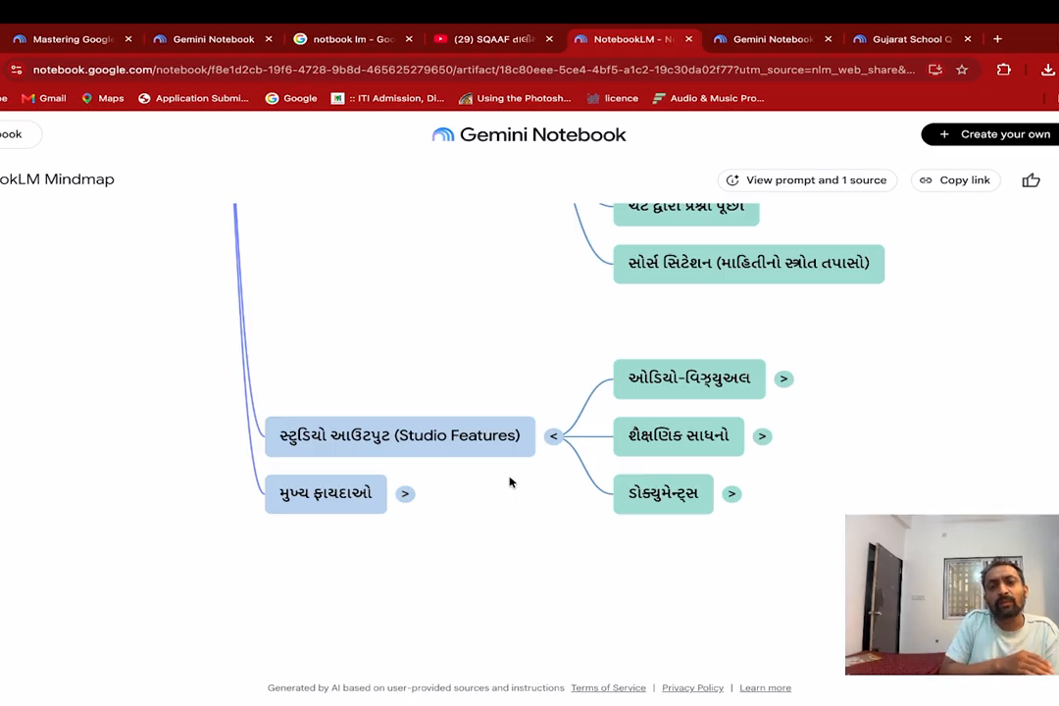
pyautogui.click(783, 378)
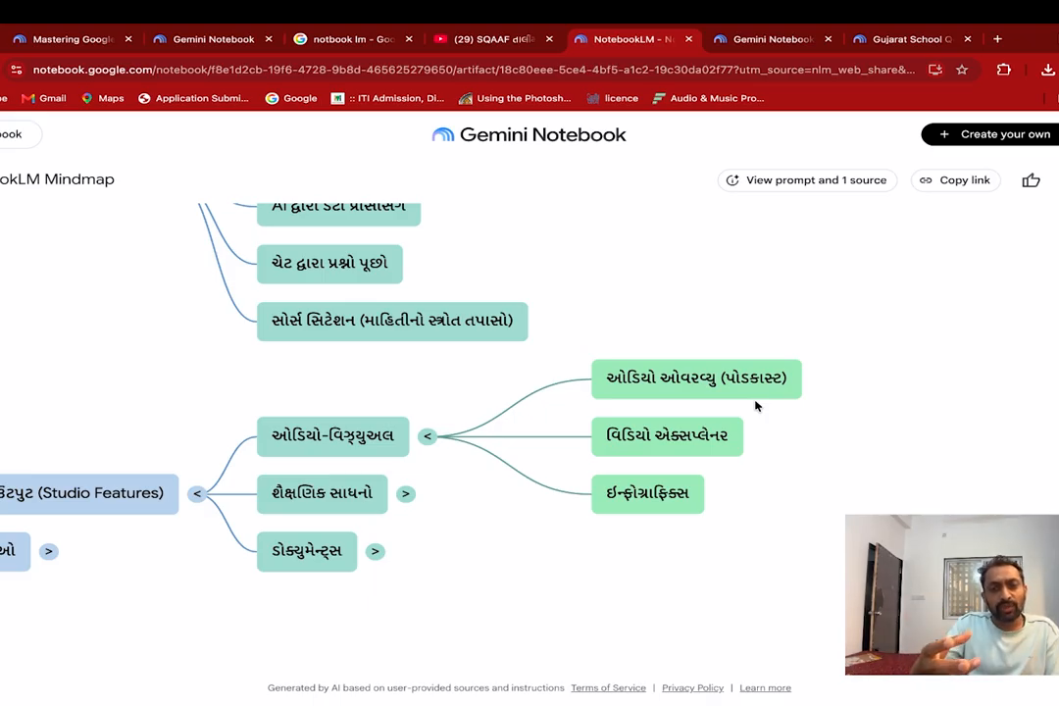
pyautogui.click(405, 494)
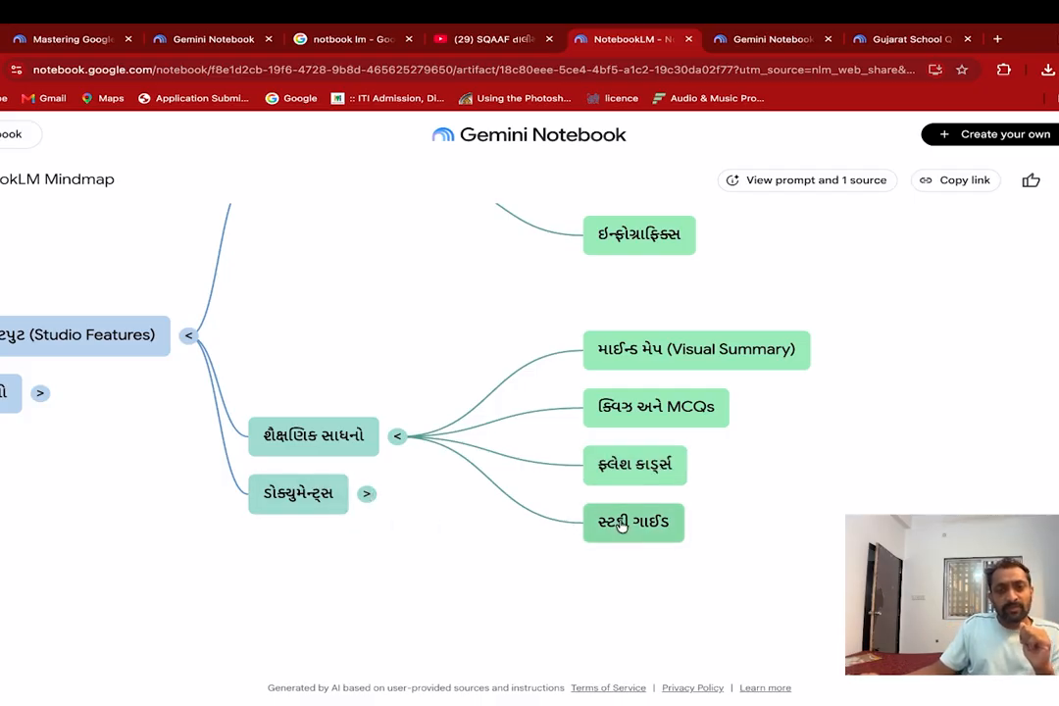
# Expand the ડોક્યુમેન્ટ્સ sub-branch under Studio Features in the mind map and review its document types alongside the neighbouring sub-branches.
pyautogui.click(366, 495)
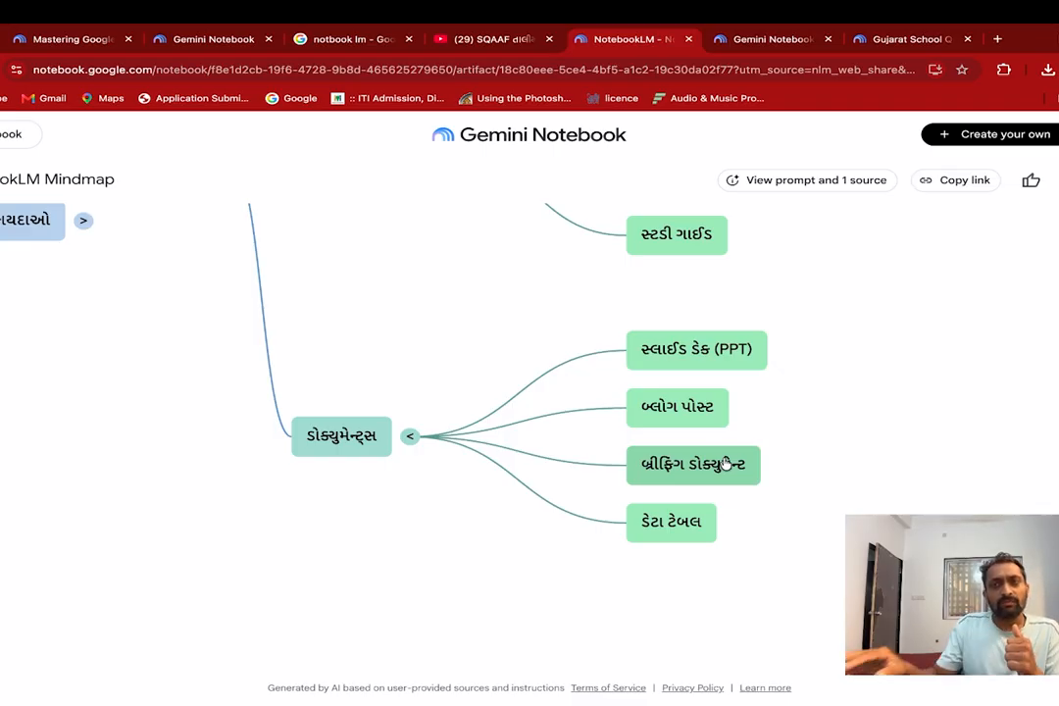
pyautogui.scroll(-3, 720, 468)
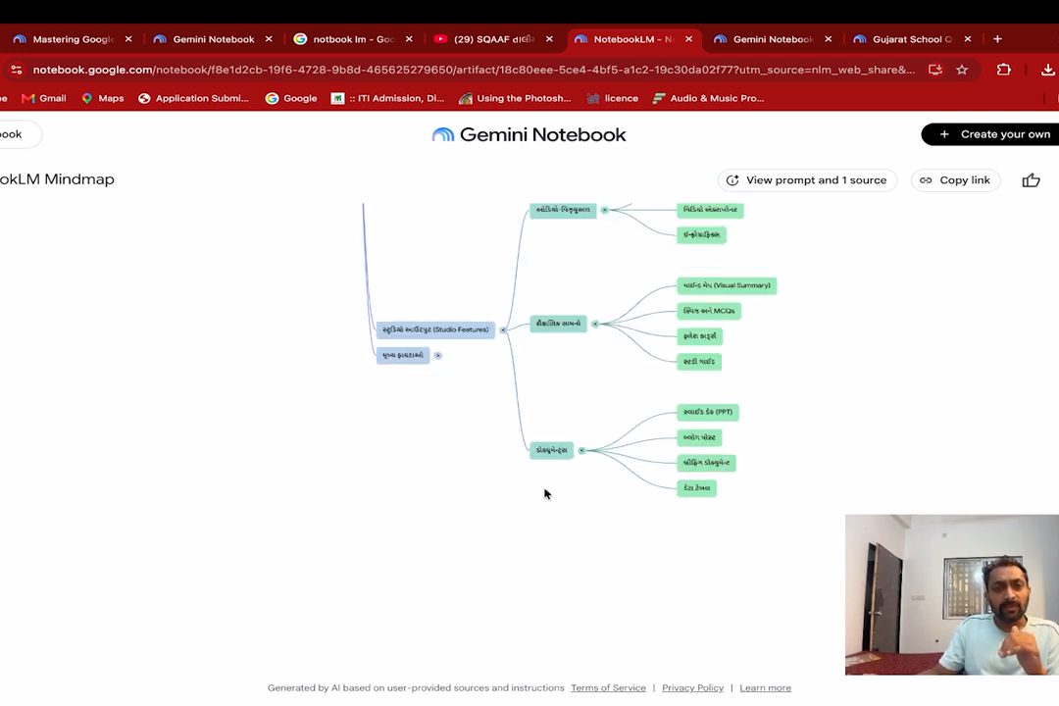
pyautogui.scroll(3, 555, 496)
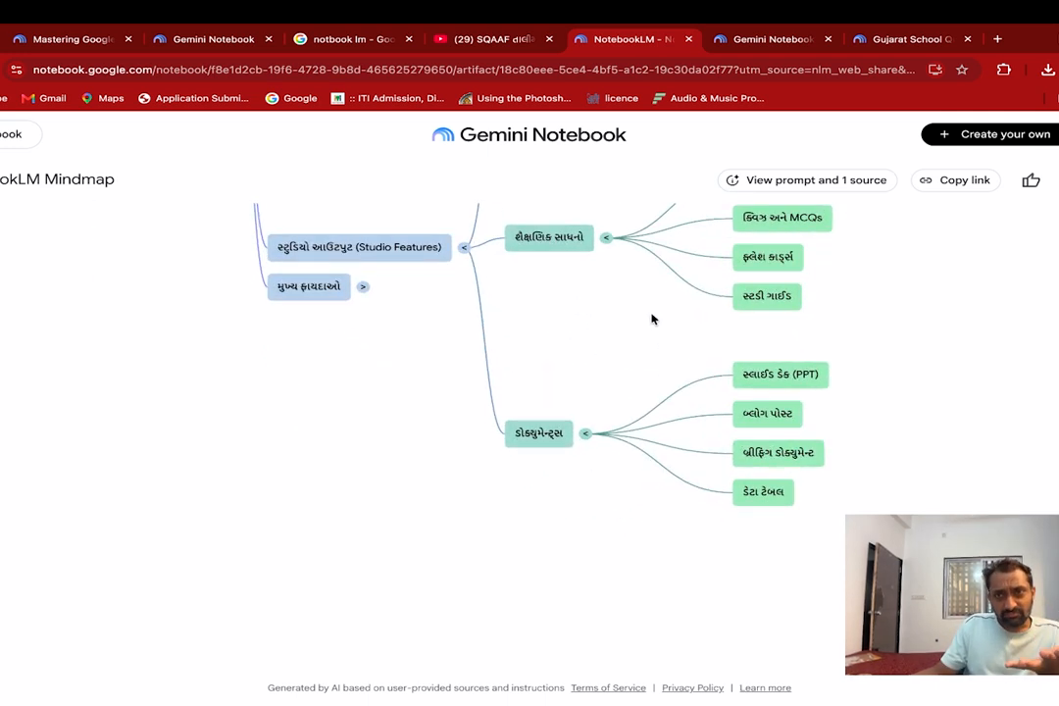
pyautogui.scroll(2, 652, 324)
pyautogui.scroll(-3, 628, 319)
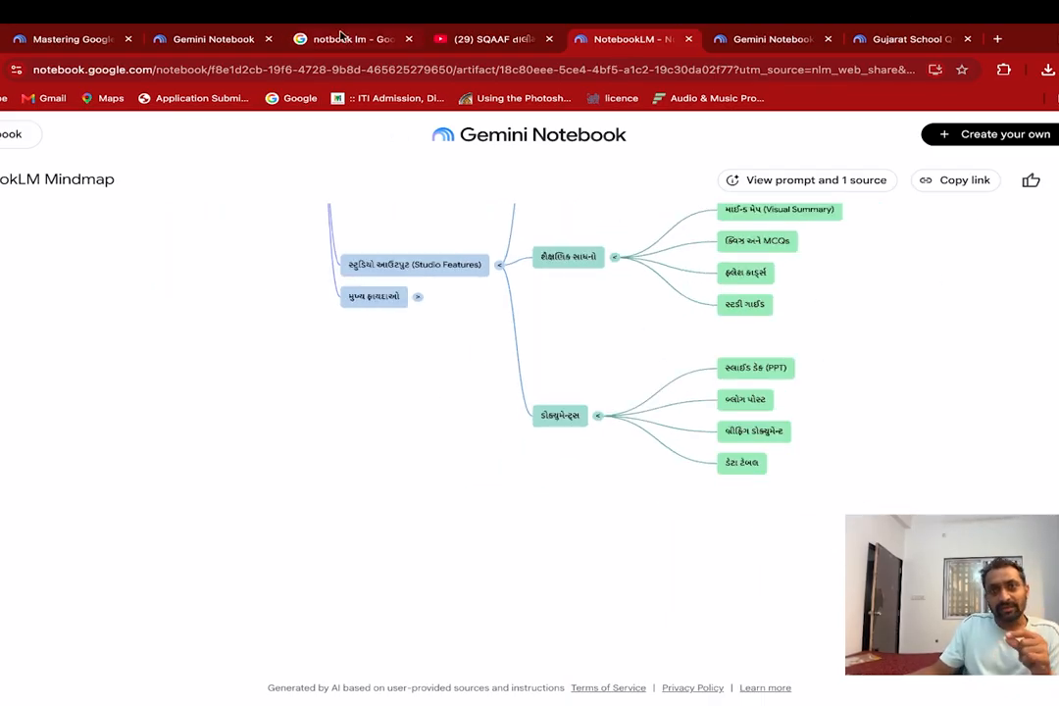
# Switch to the SQAAF Training notebook and look through its Gujarati chat answers down to the end of the conversation.
pyautogui.click(241, 40)
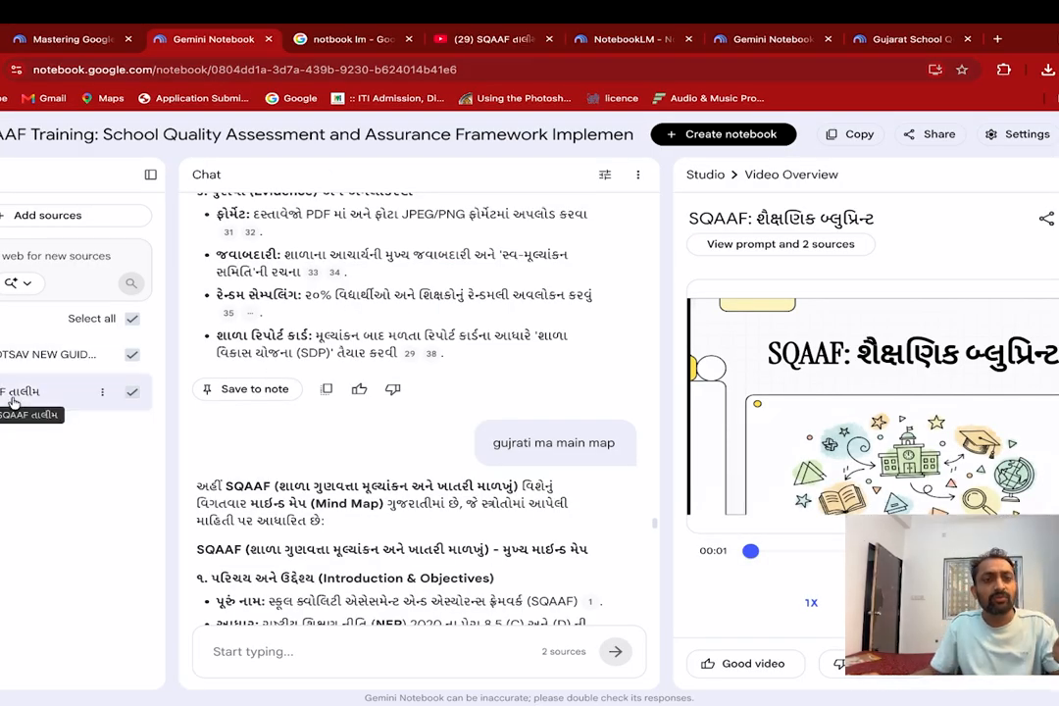
pyautogui.scroll(5, 468, 245)
pyautogui.scroll(-15, 501, 324)
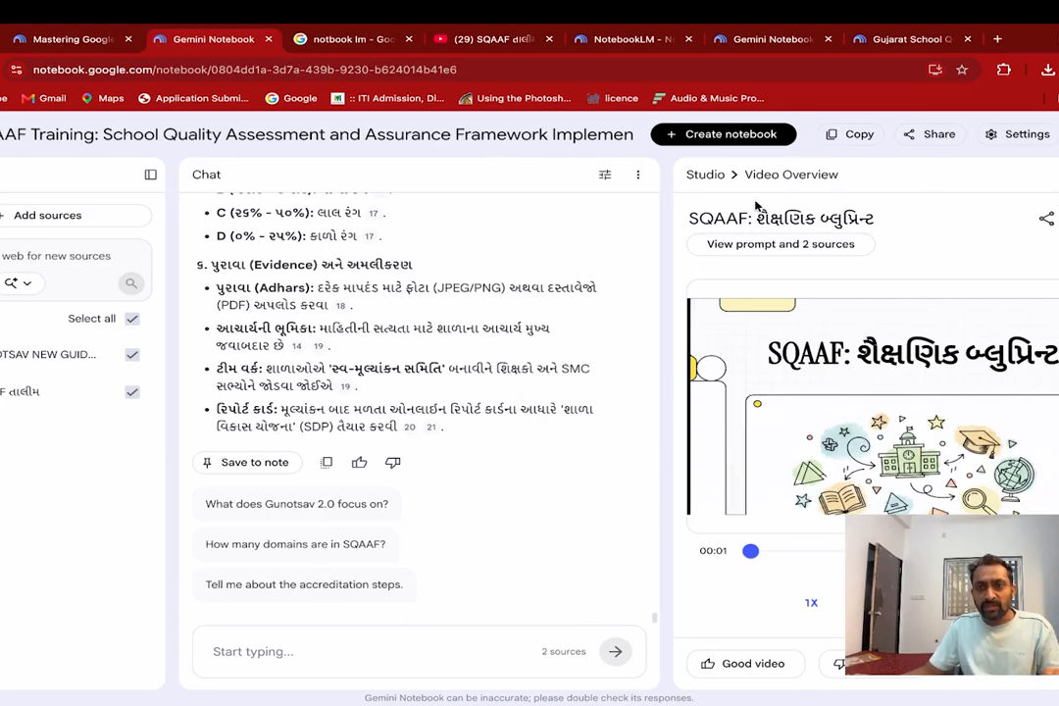
# Open the Accreditation Map from the Studio outputs, discuss its Background topic in chat, and expand the Background and SQAAF Structure branches.
pyautogui.click(704, 174)
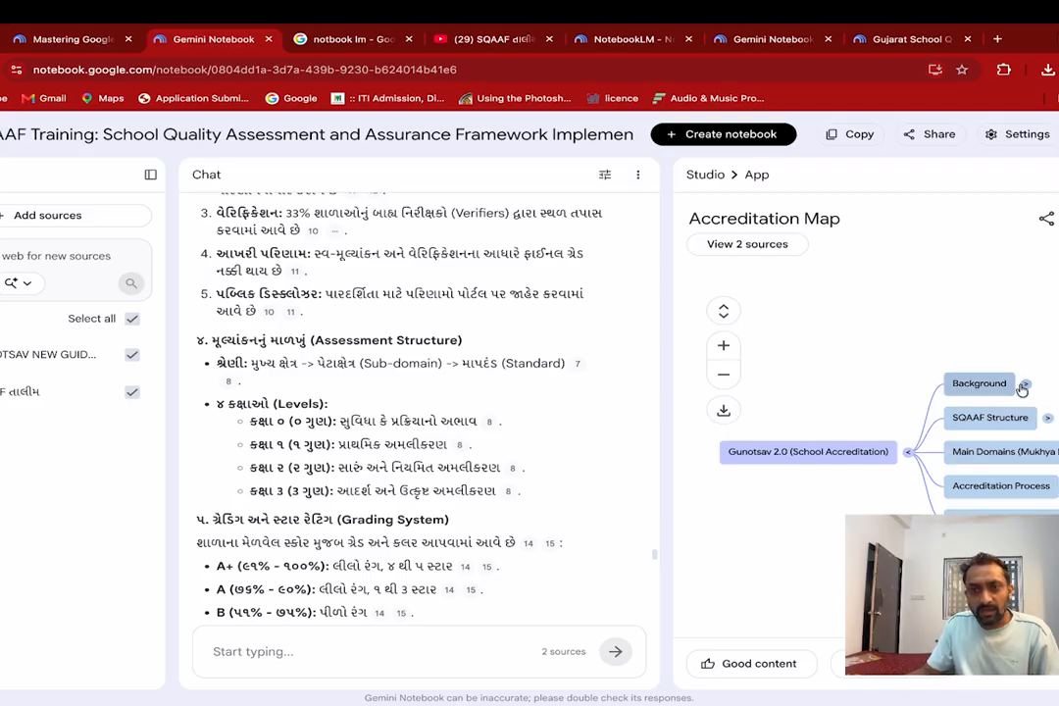
pyautogui.click(1010, 386)
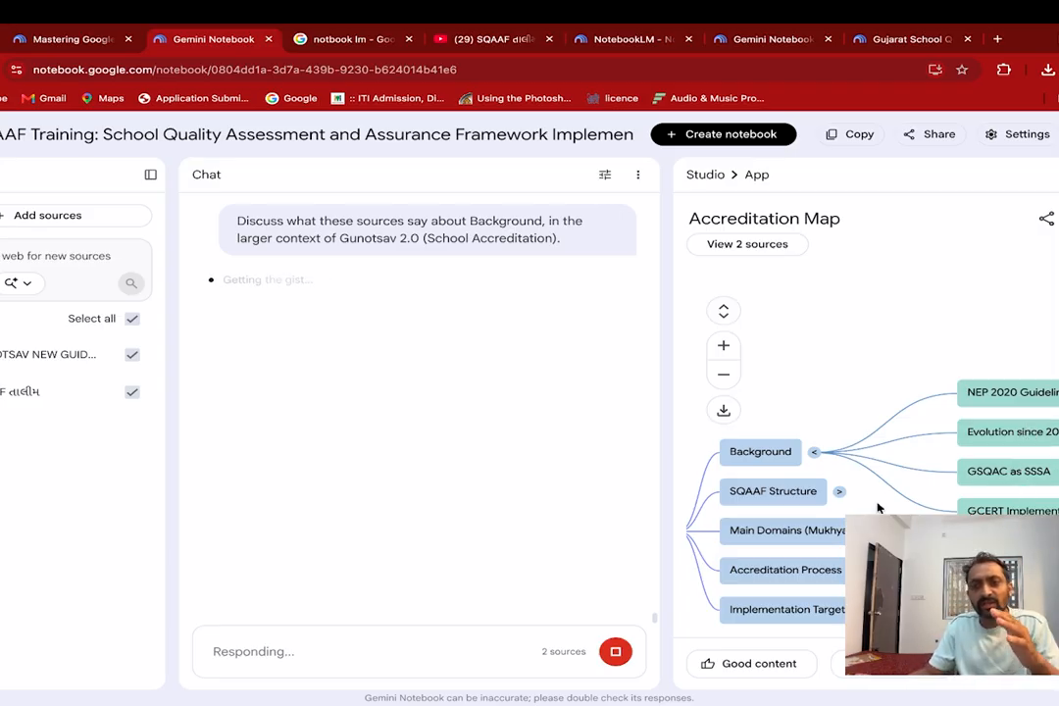
pyautogui.click(840, 492)
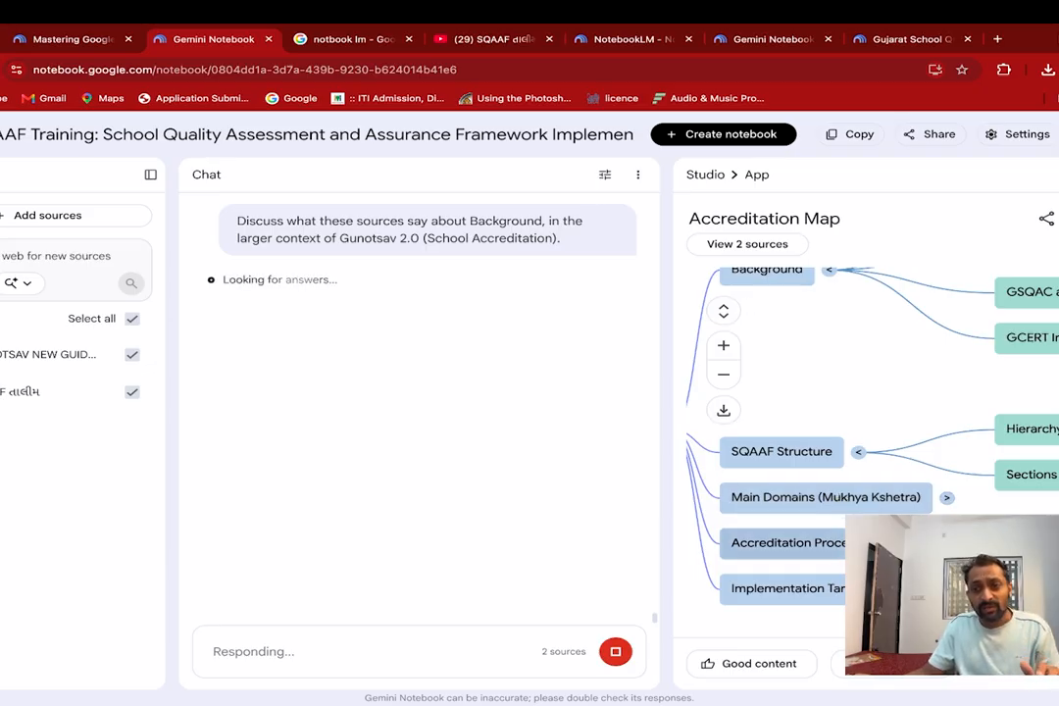
pyautogui.scroll(2, 819, 436)
# Play the SQAAF: શૈક્ષણિક બ્લુપ્રિન્ટ video overview and widen the Studio area by narrowing the chat.
pyautogui.click(698, 176)
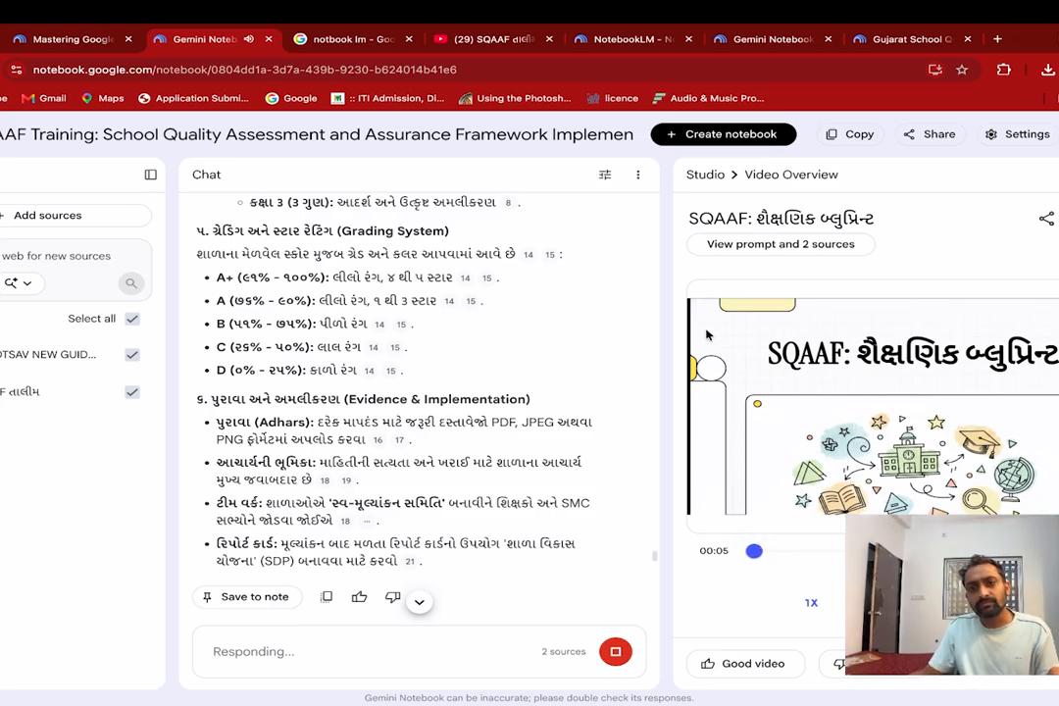
pyautogui.moveTo(666, 340); pyautogui.dragTo(443, 358)
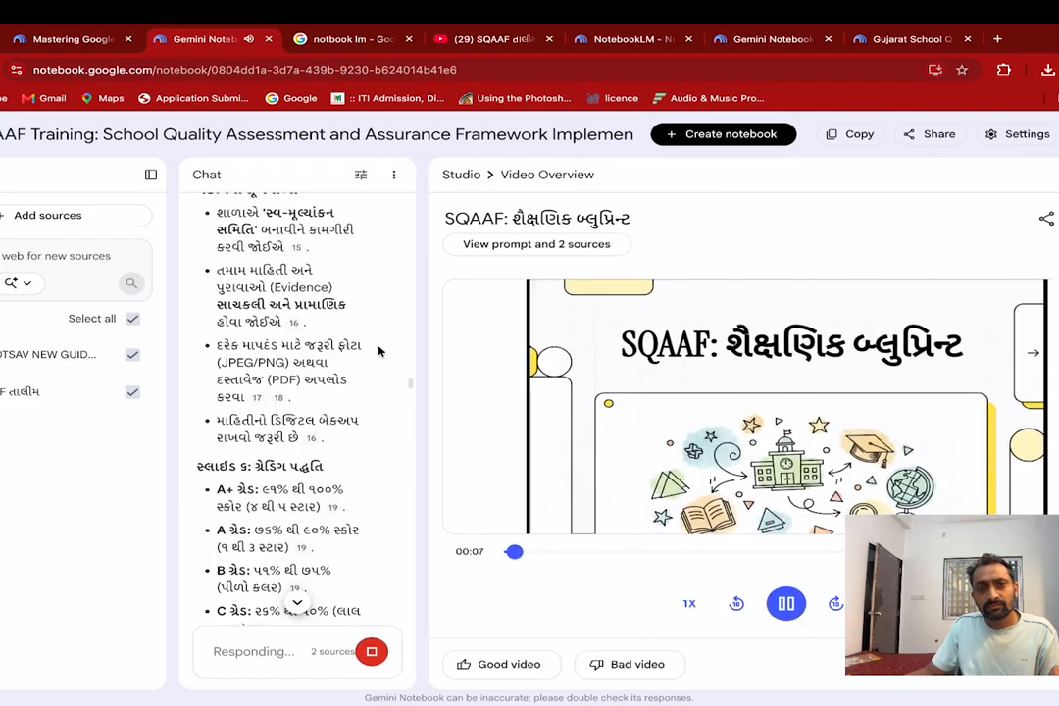